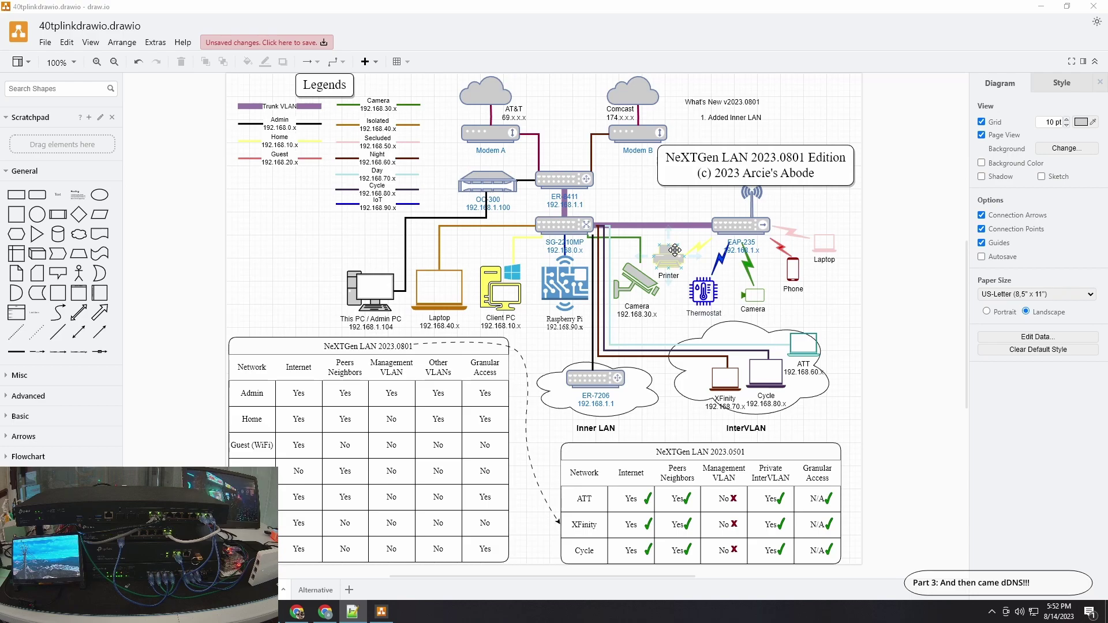
# Bring the No-IP 'Dynamic DNS: What is it?' article in Chrome to the front
pyautogui.click(327, 616)
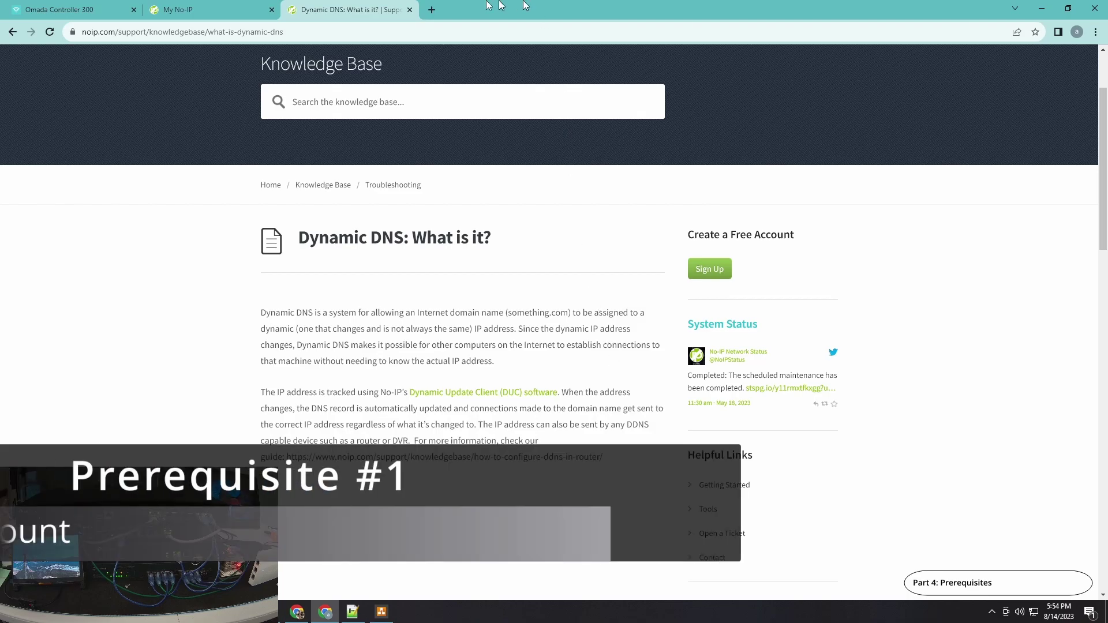
# Switch to the My No-IP tab to show the empty Dynamic DNS Hostnames page
pyautogui.click(213, 11)
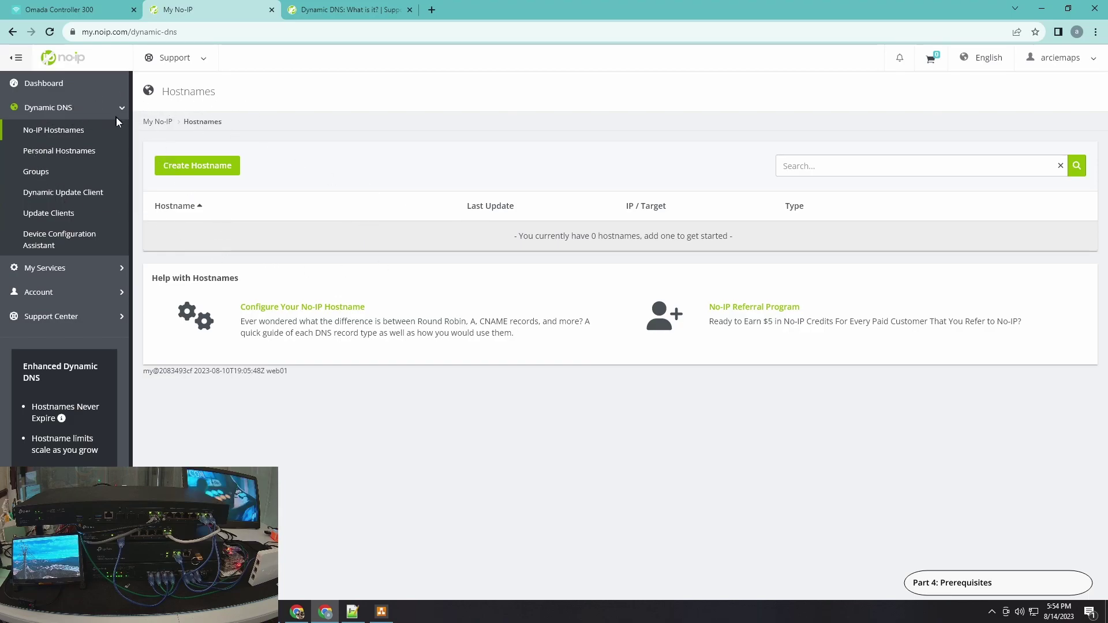
# Reload No-IP Hostnames, then switch to the Omada Controller 300 device list
pyautogui.click(51, 130)
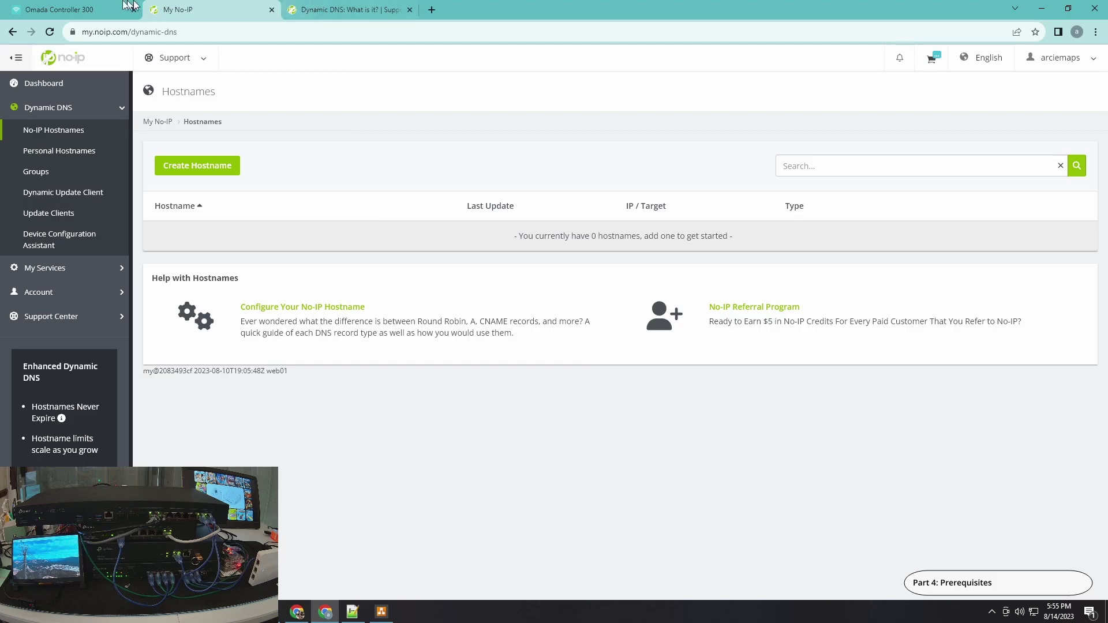
pyautogui.click(82, 9)
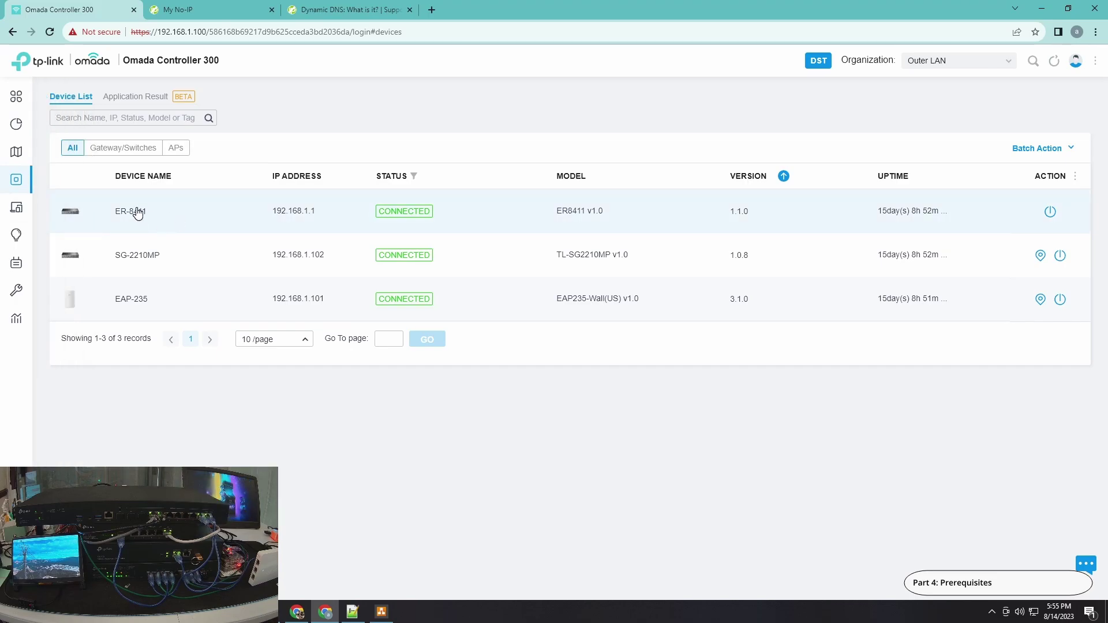
# Open the ER-8411 router's details, collapse Overview and expand the WAN/LAN4 port section
pyautogui.click(164, 218)
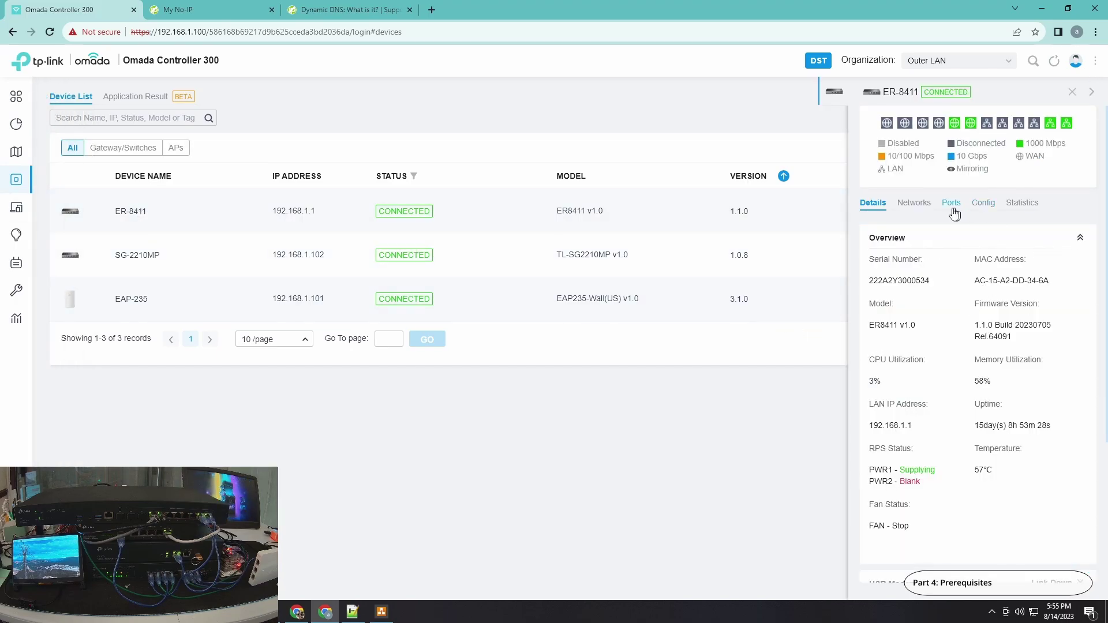
pyautogui.click(1080, 238)
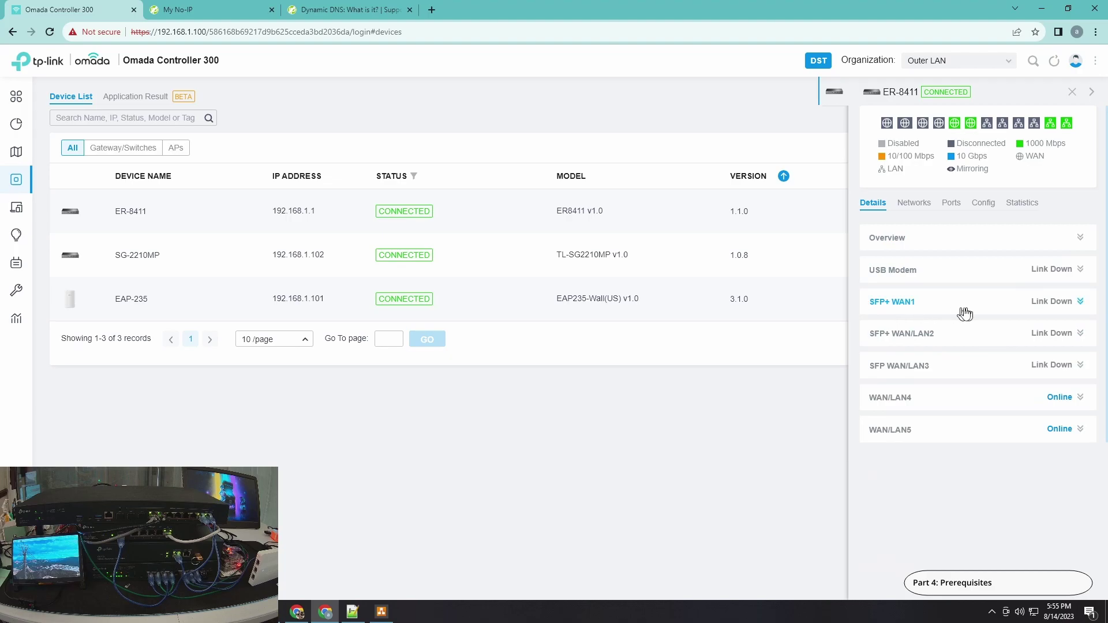
pyautogui.click(915, 402)
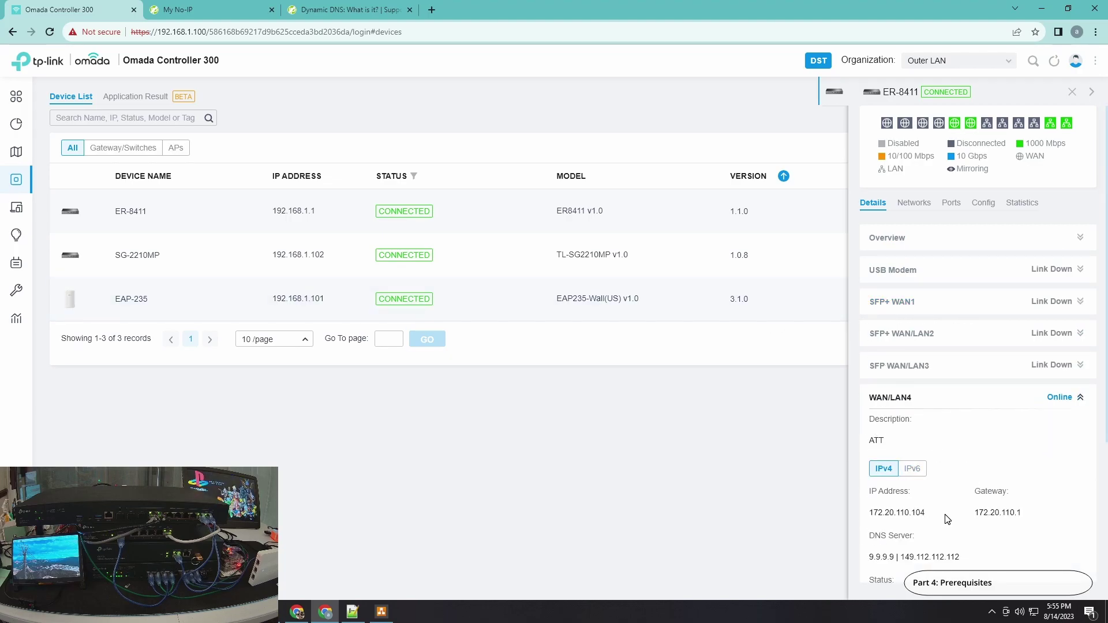
# Highlight the WAN IP address 172.20.110.104, then return to the No-IP Hostnames page
pyautogui.moveTo(938, 521); pyautogui.dragTo(866, 517)
pyautogui.click(876, 523)
pyautogui.tripleClick(868, 521)
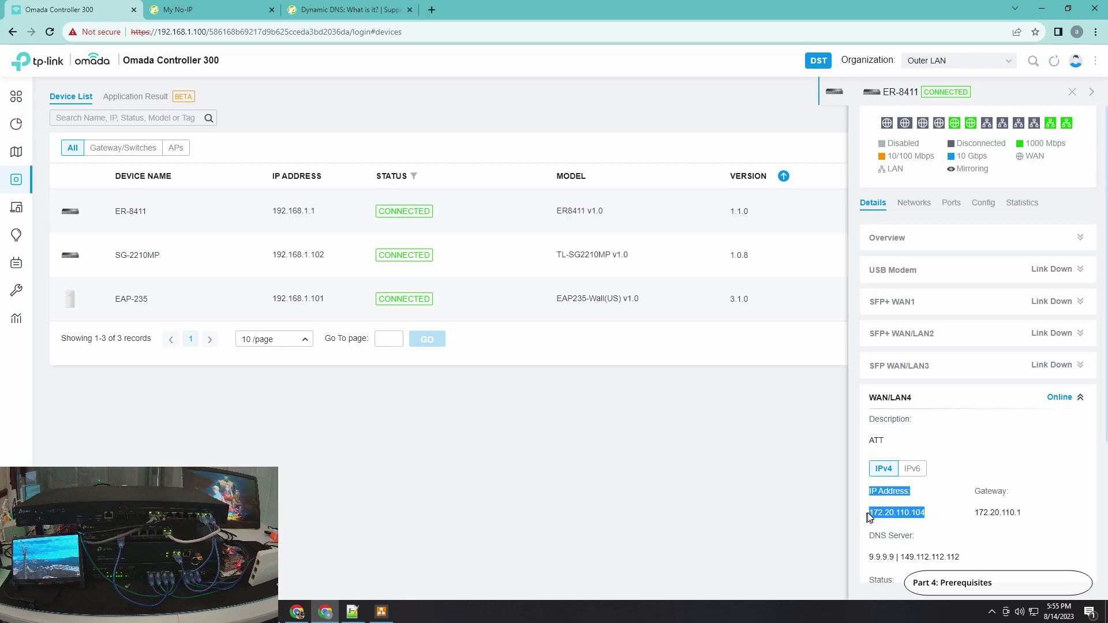
pyautogui.doubleClick(870, 513)
pyautogui.click(940, 518)
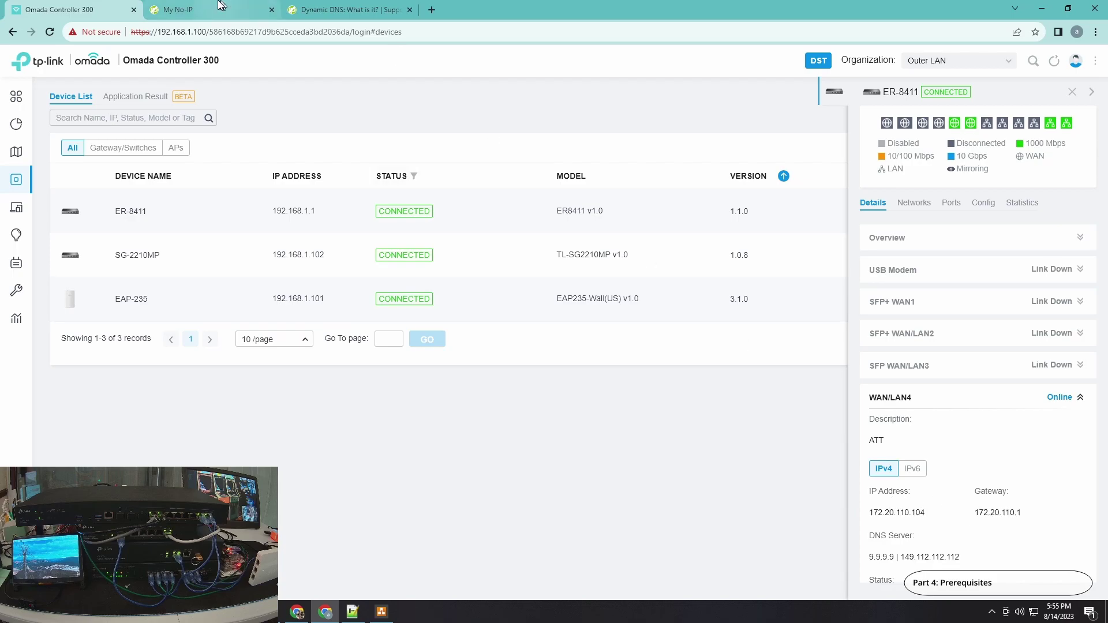
pyautogui.click(239, 12)
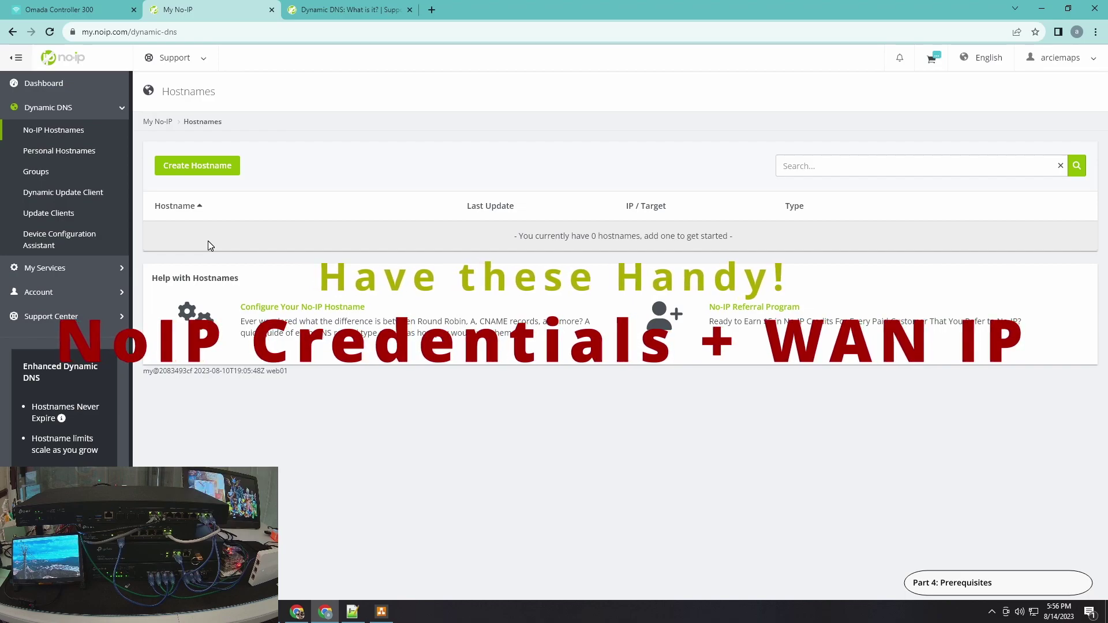
pyautogui.click(58, 9)
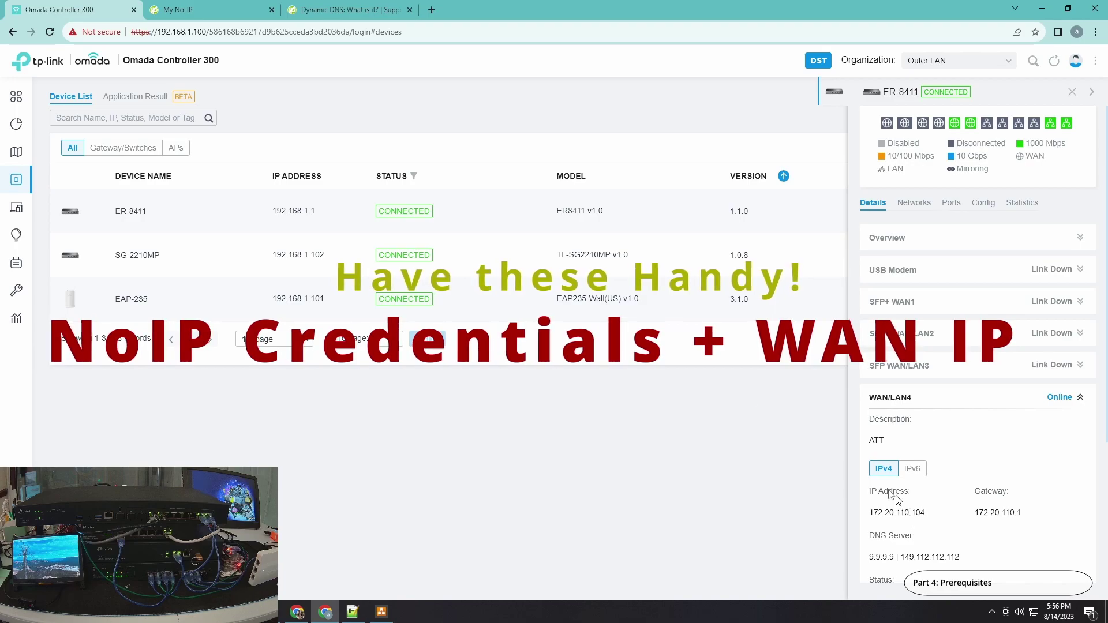
pyautogui.click(190, 8)
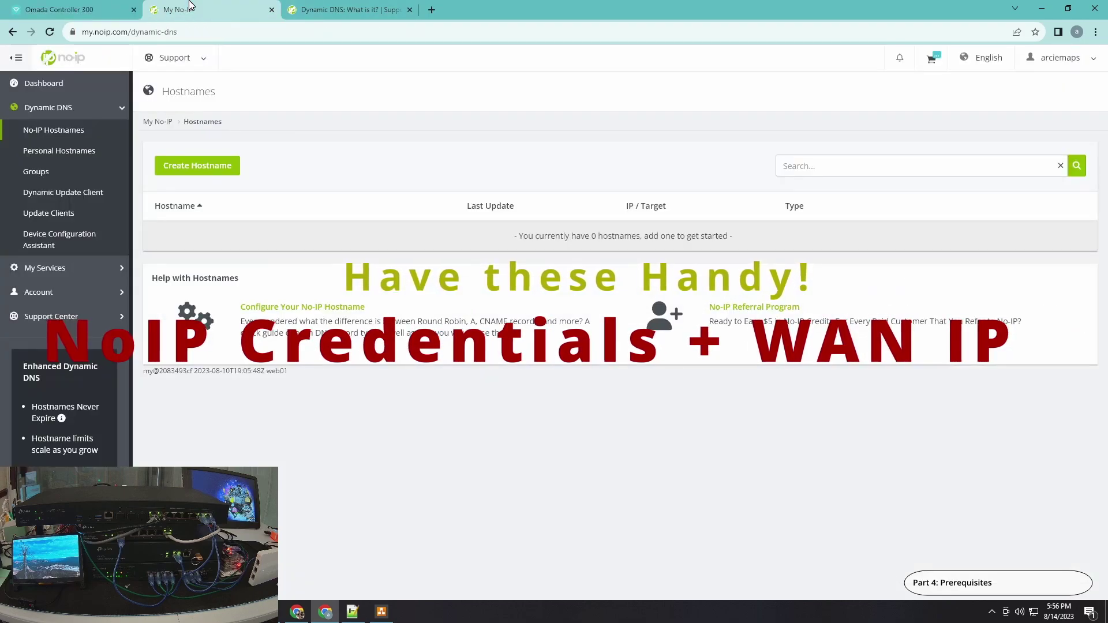
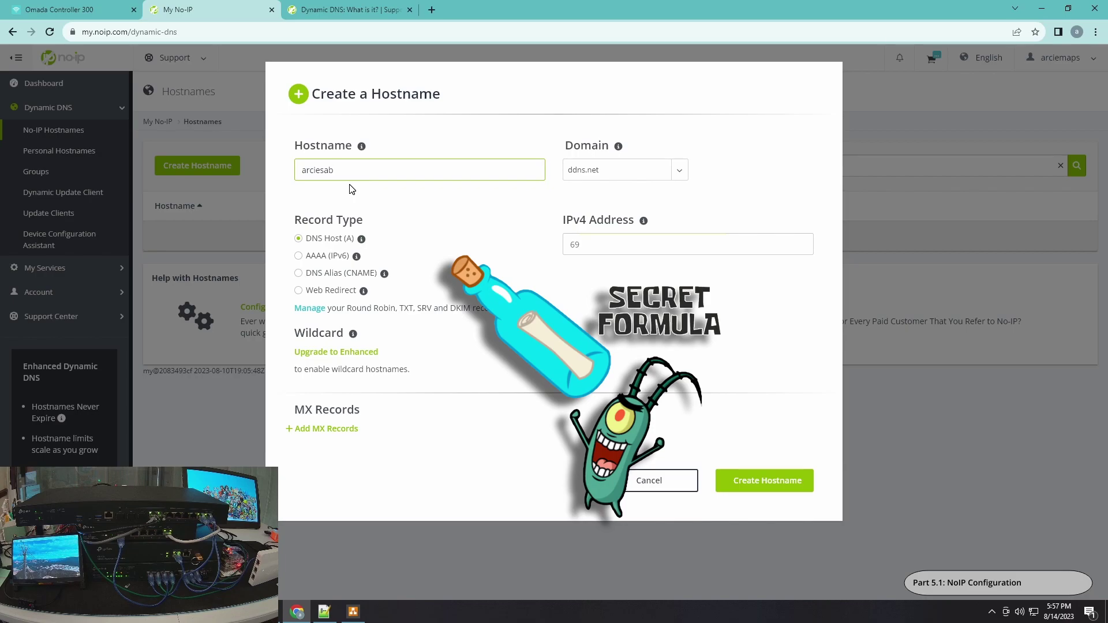
# Finish the hostname and browse the Domain list, leaving the domain on ddns.net
pyautogui.write('e')
pyautogui.moveTo(361, 148)
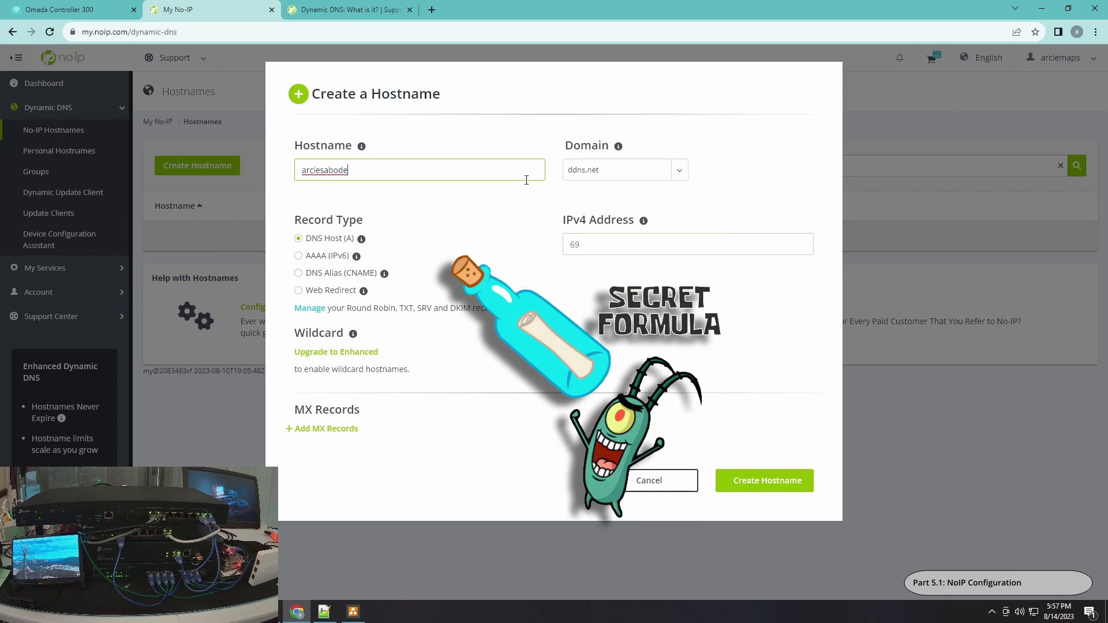
pyautogui.click(679, 174)
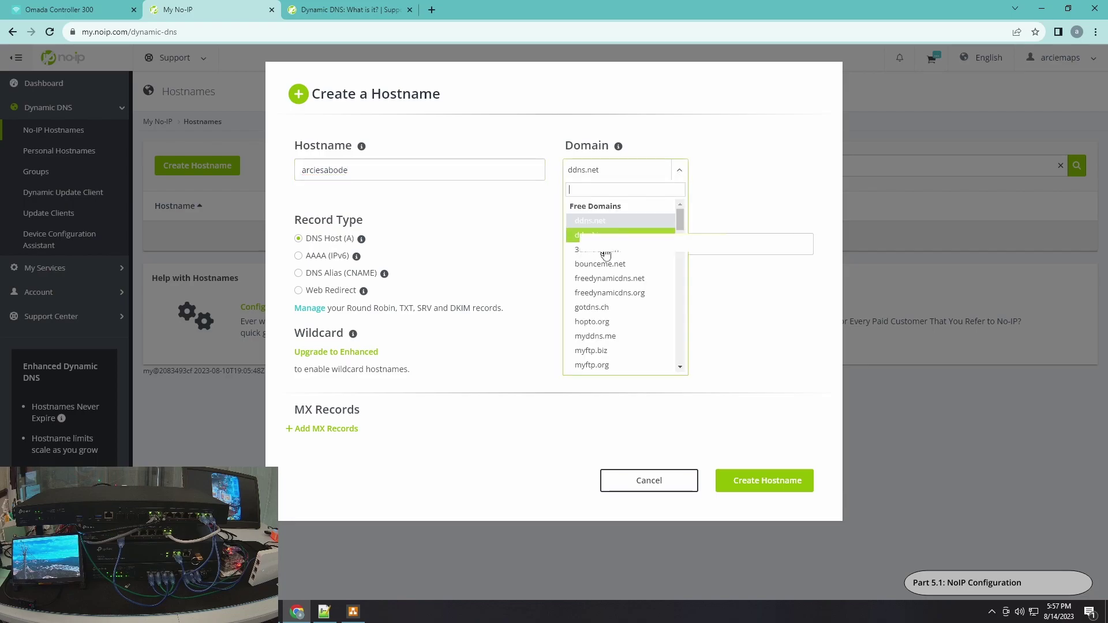
pyautogui.click(679, 367)
pyautogui.click(680, 368)
pyautogui.click(680, 368)
pyautogui.click(680, 368)
pyautogui.click(680, 367)
pyautogui.click(679, 367)
pyautogui.click(679, 368)
pyautogui.click(680, 367)
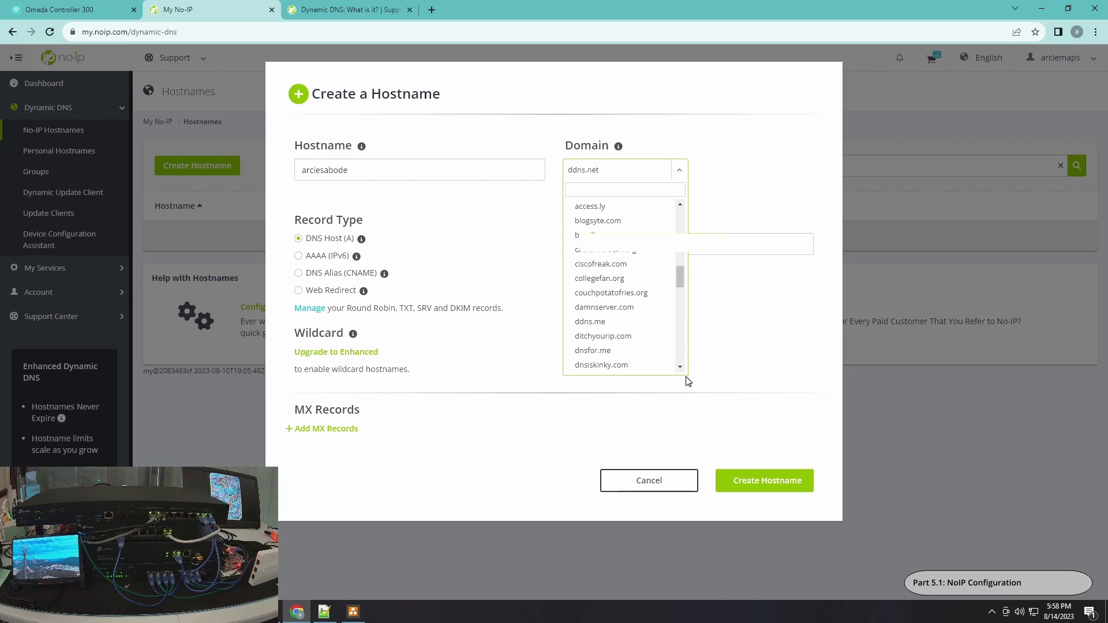
pyautogui.moveTo(680, 277); pyautogui.dragTo(700, 221)
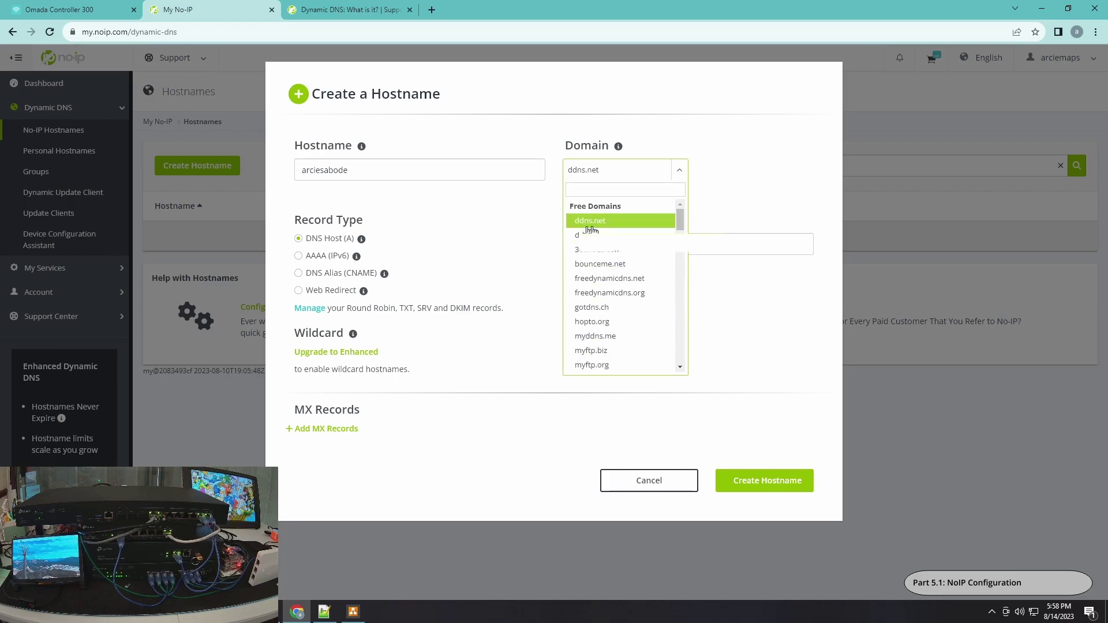
pyautogui.click(751, 170)
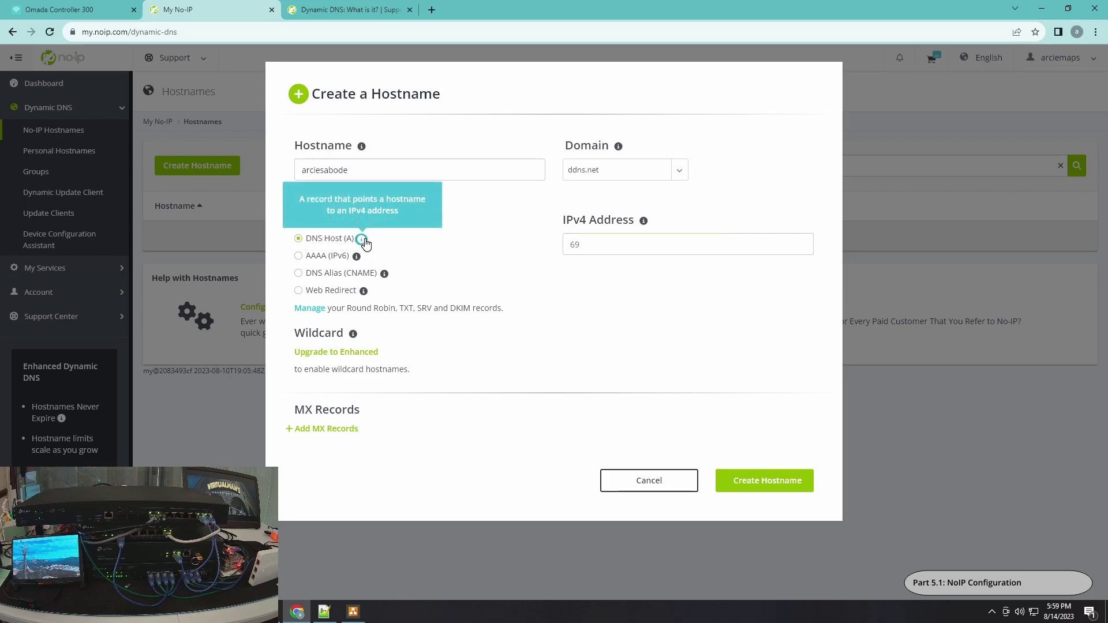
pyautogui.moveTo(357, 257)
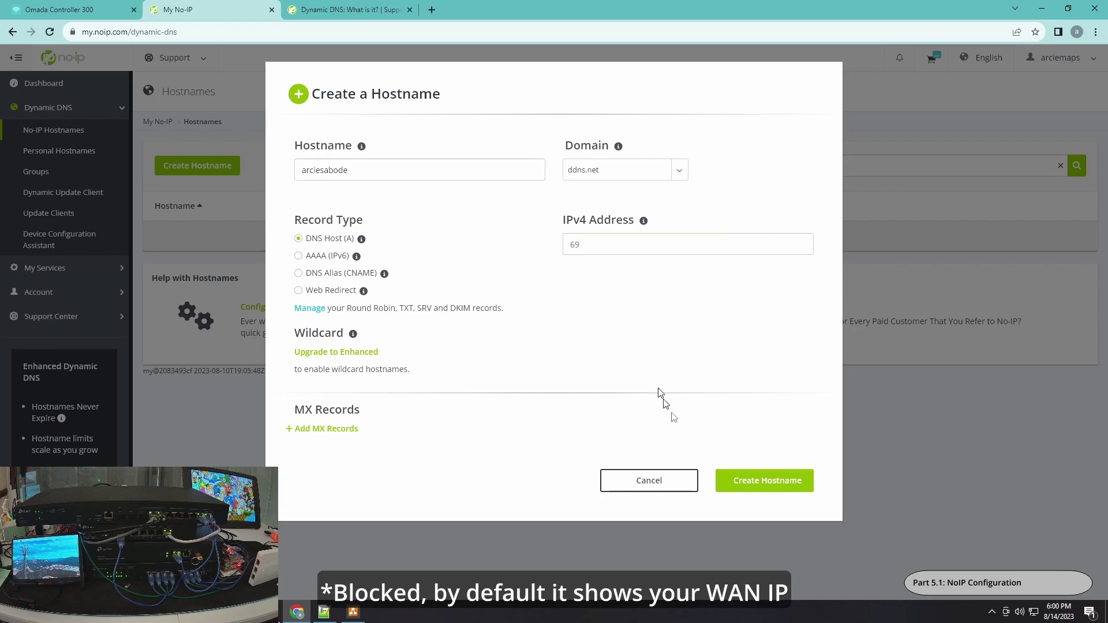
# Create the ddns.net hostname, copy its name from the list, and open a blank tab
pyautogui.click(742, 484)
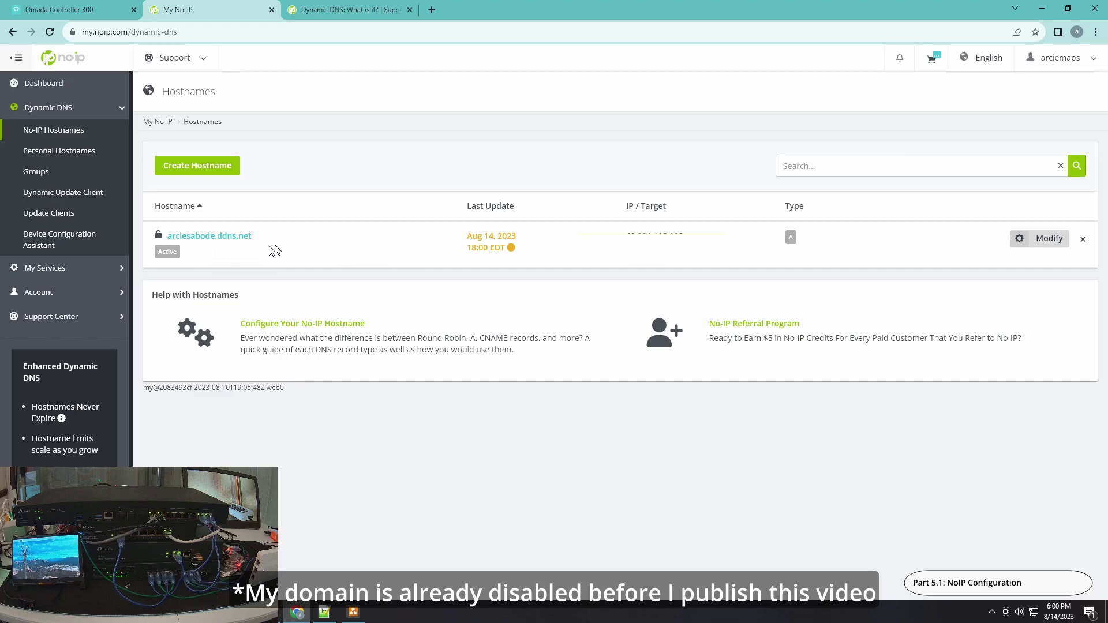
pyautogui.moveTo(258, 243); pyautogui.dragTo(170, 234)
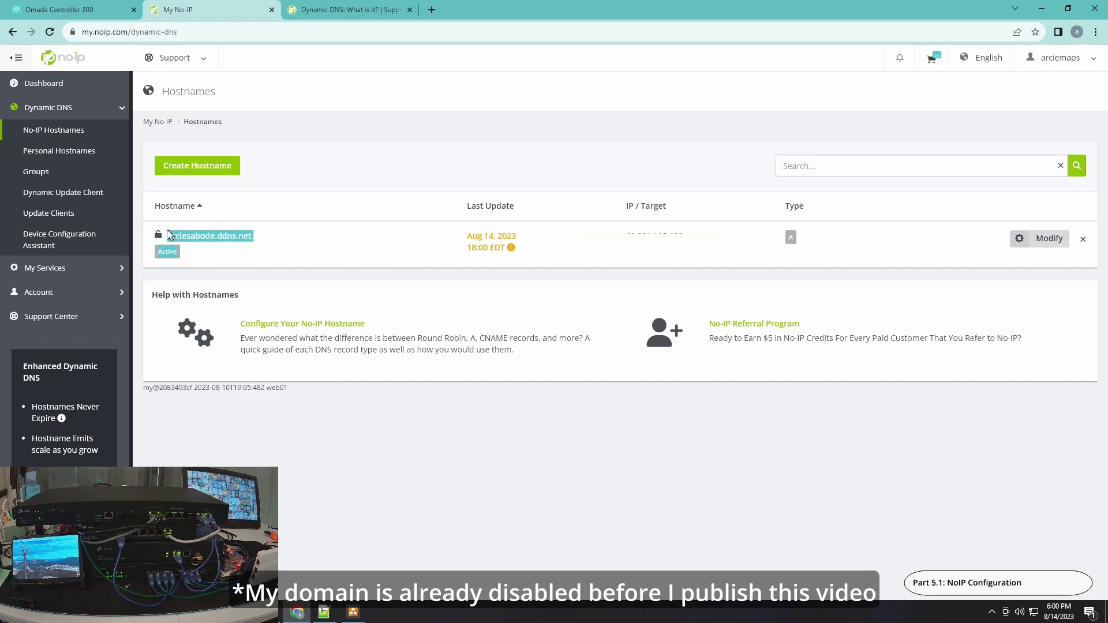
pyautogui.moveTo(279, 250); pyautogui.dragTo(171, 244)
pyautogui.rightClick(173, 238)
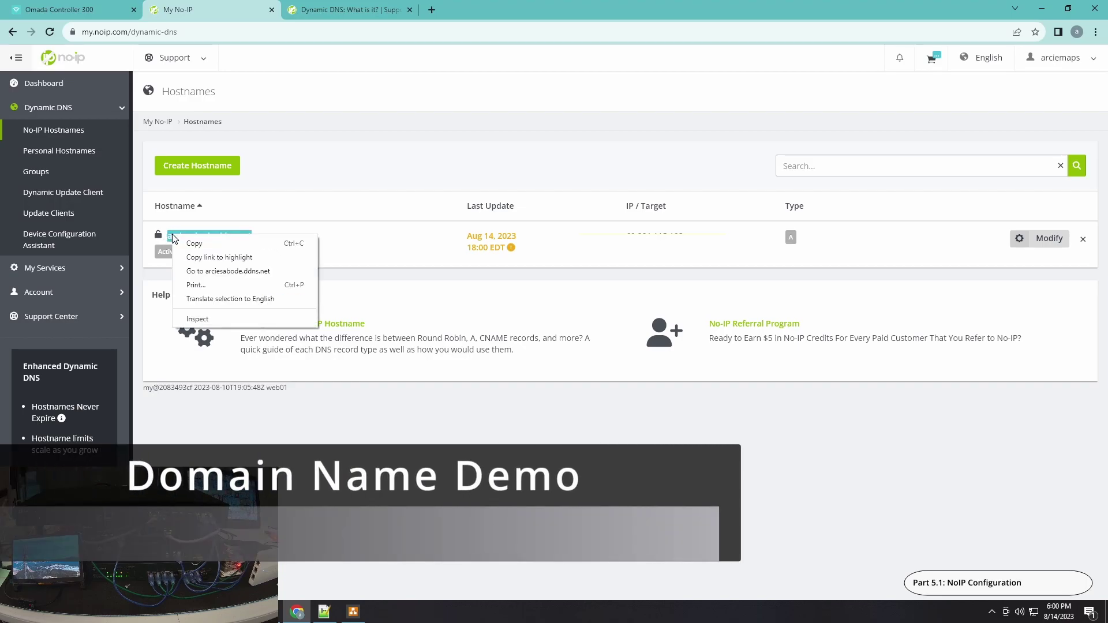
pyautogui.click(207, 241)
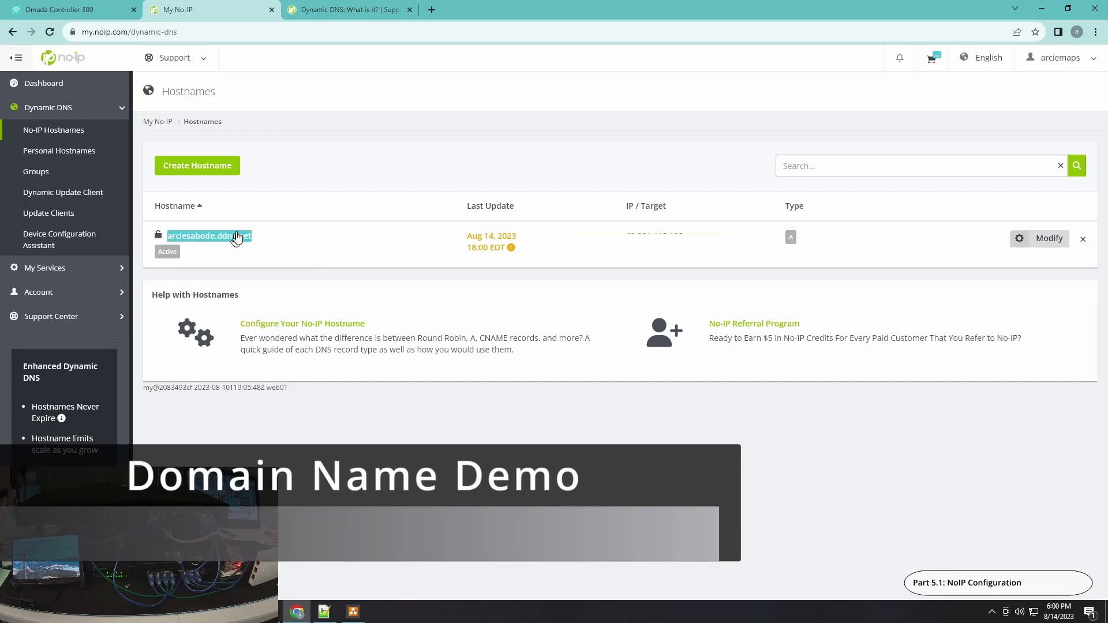
pyautogui.click(434, 10)
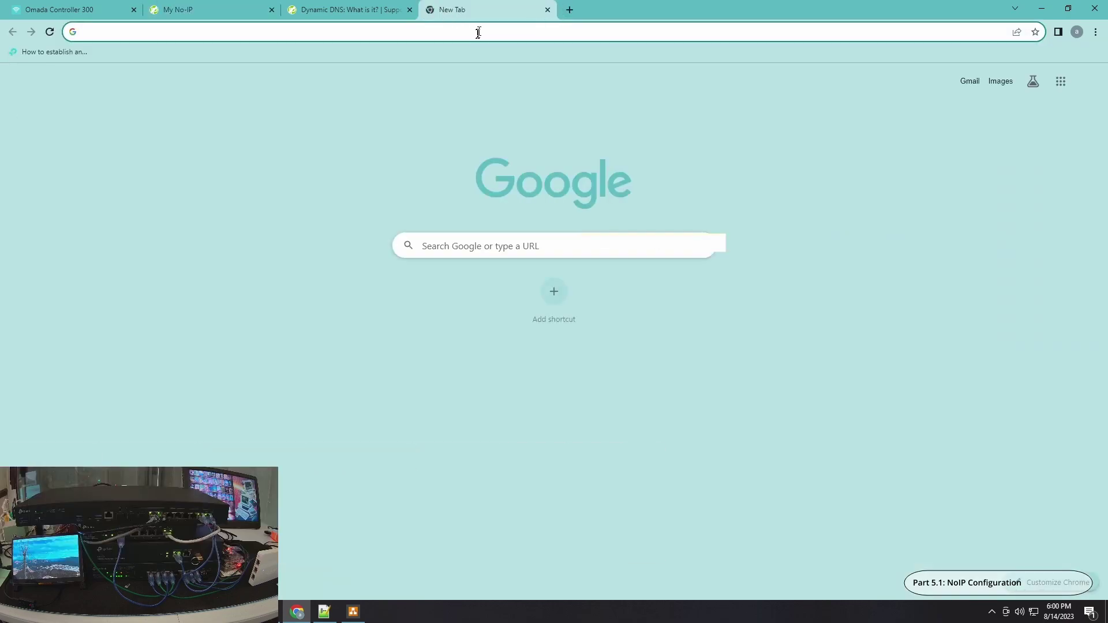
# Load the copied ddns.net hostname on port 8088 to reach the ER605 login page
pyautogui.rightClick(485, 28)
pyautogui.click(565, 119)
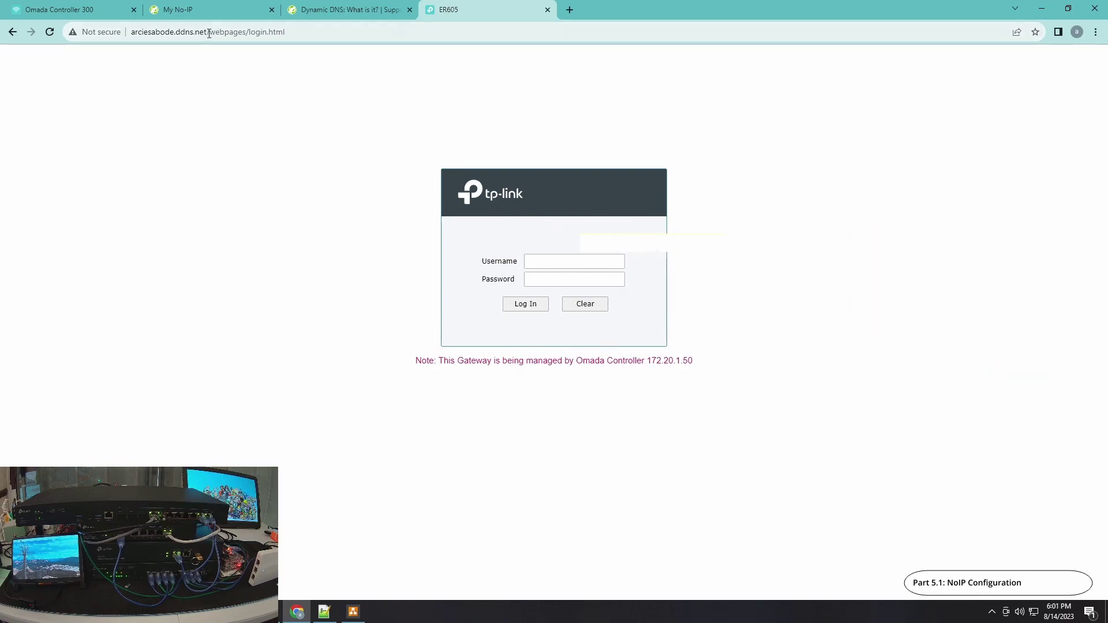
pyautogui.moveTo(208, 30); pyautogui.dragTo(396, 55)
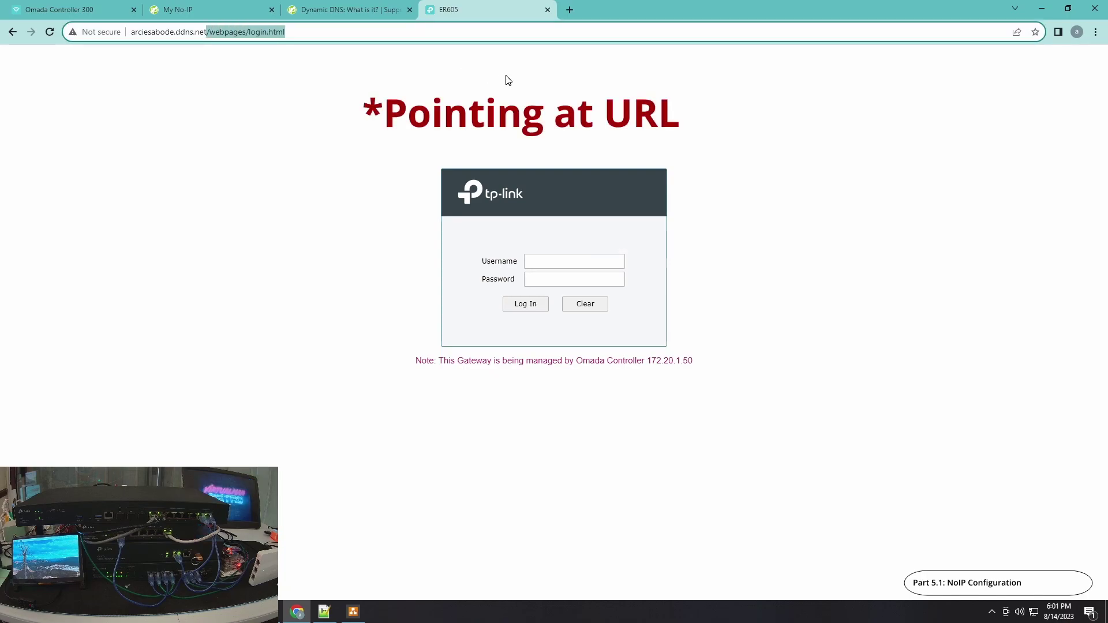
pyautogui.write(':')
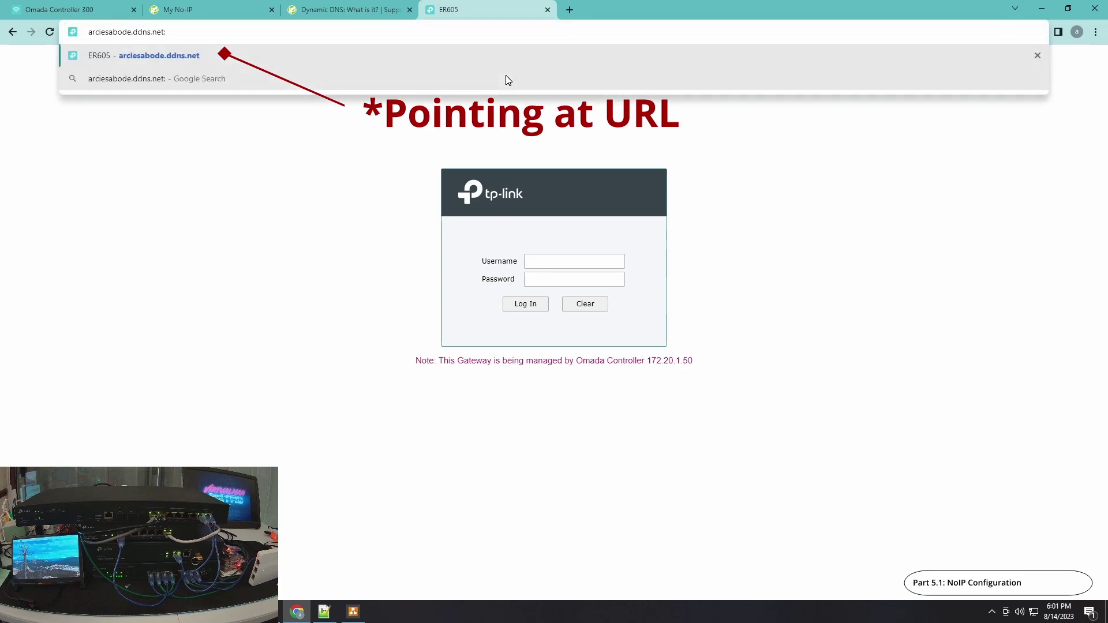
pyautogui.write('8088')
pyautogui.press('Return')
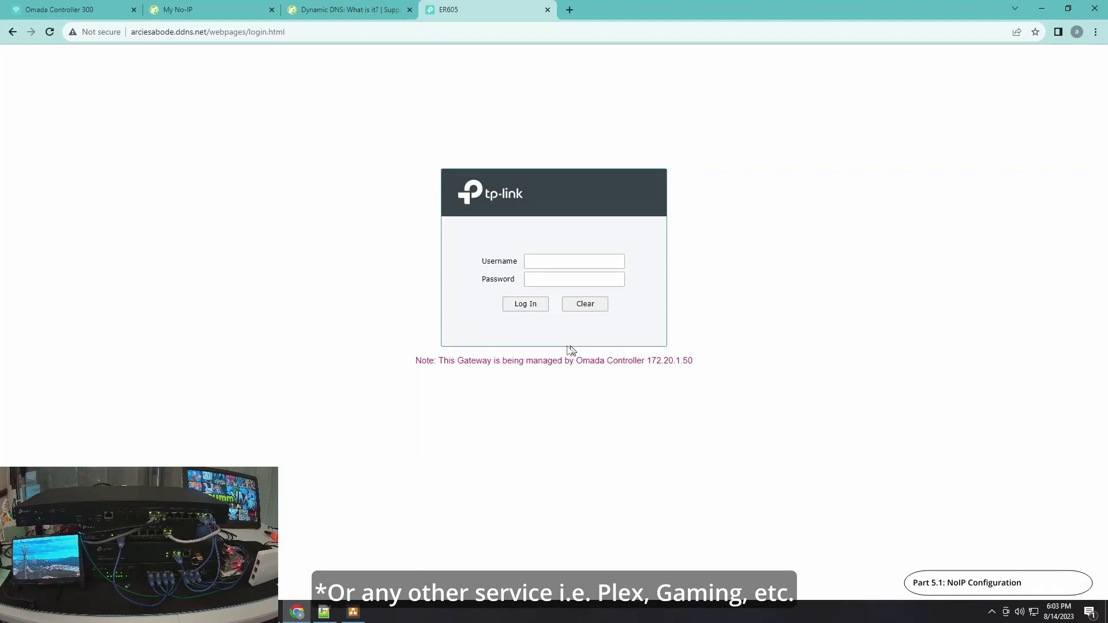
# Go back to the Omada Controller 300 tab with the ER-8411 device details
pyautogui.moveTo(227, 6)
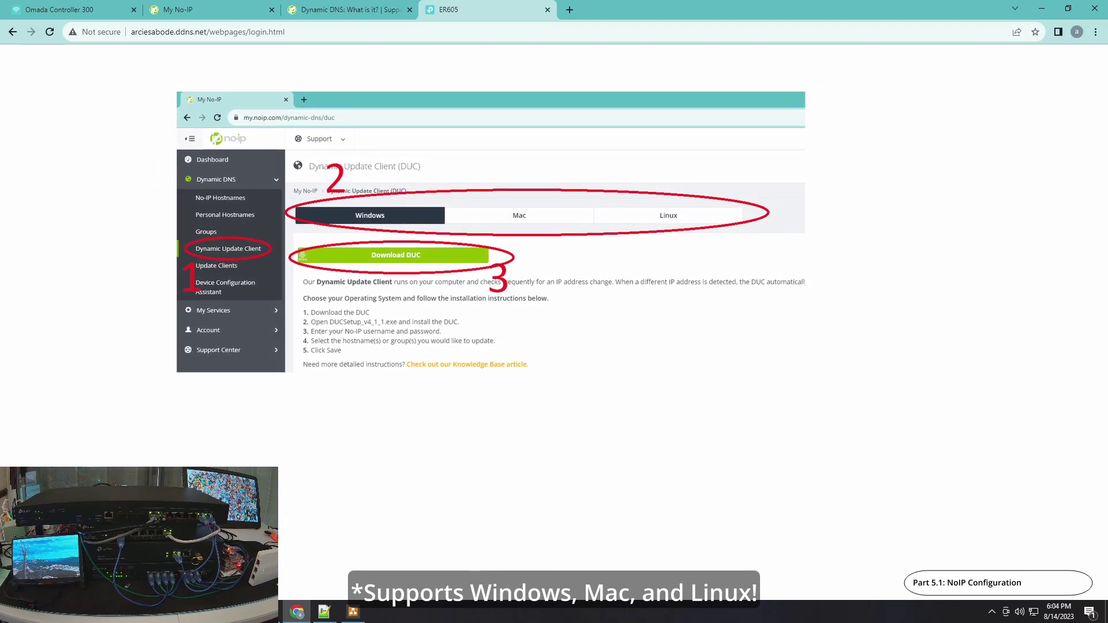
pyautogui.click(59, 9)
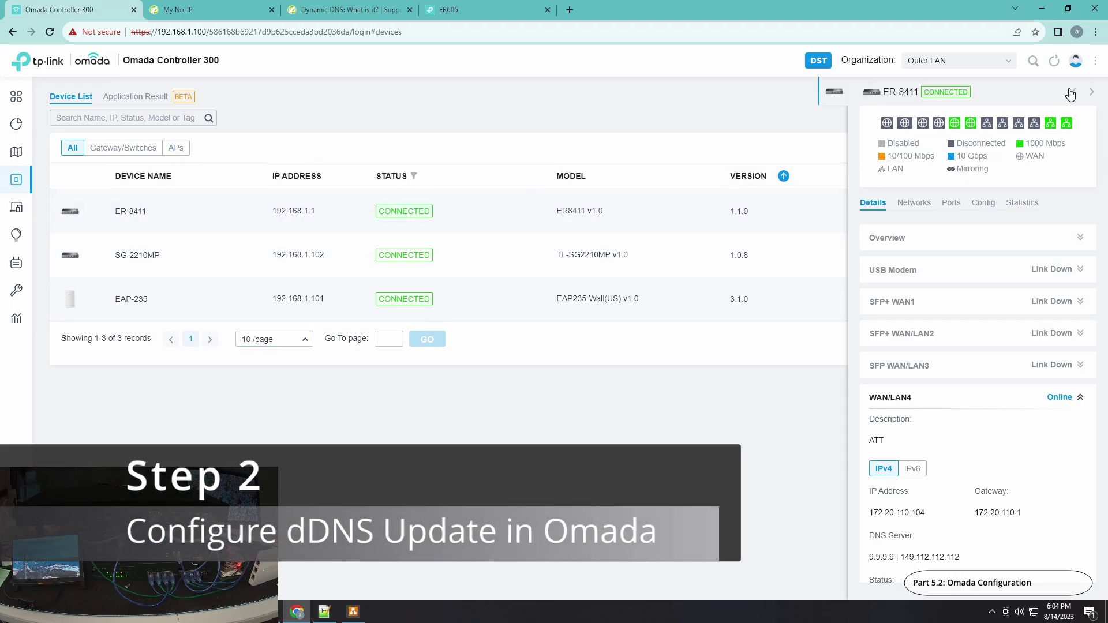
# Close the ER-8411 details panel and go to Site Settings › Services in a maximized browser
pyautogui.click(1072, 92)
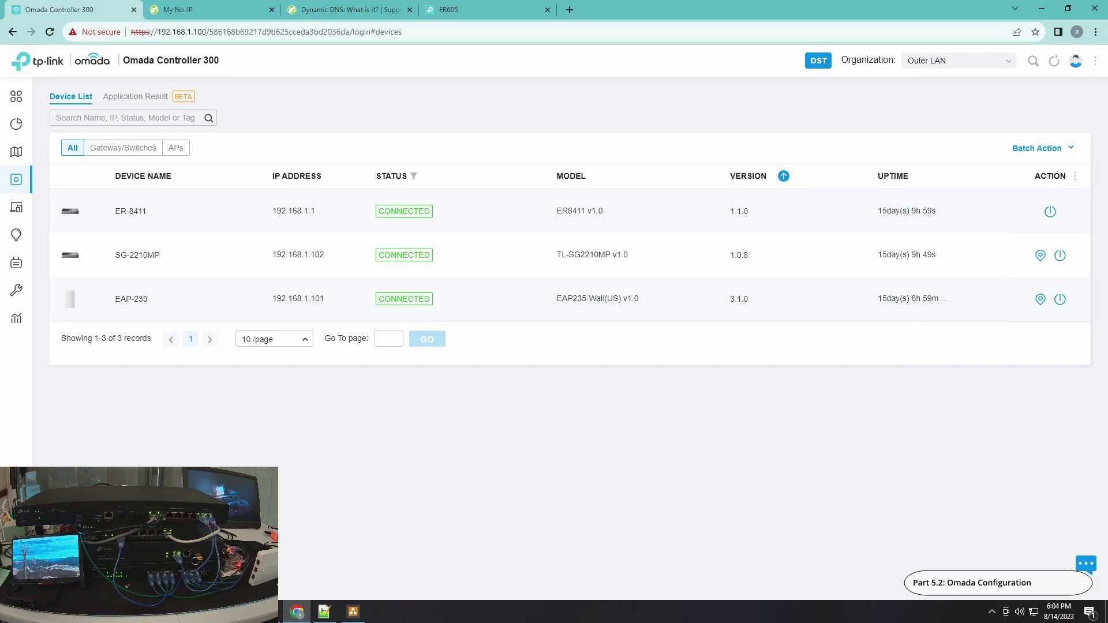
pyautogui.moveTo(16, 180)
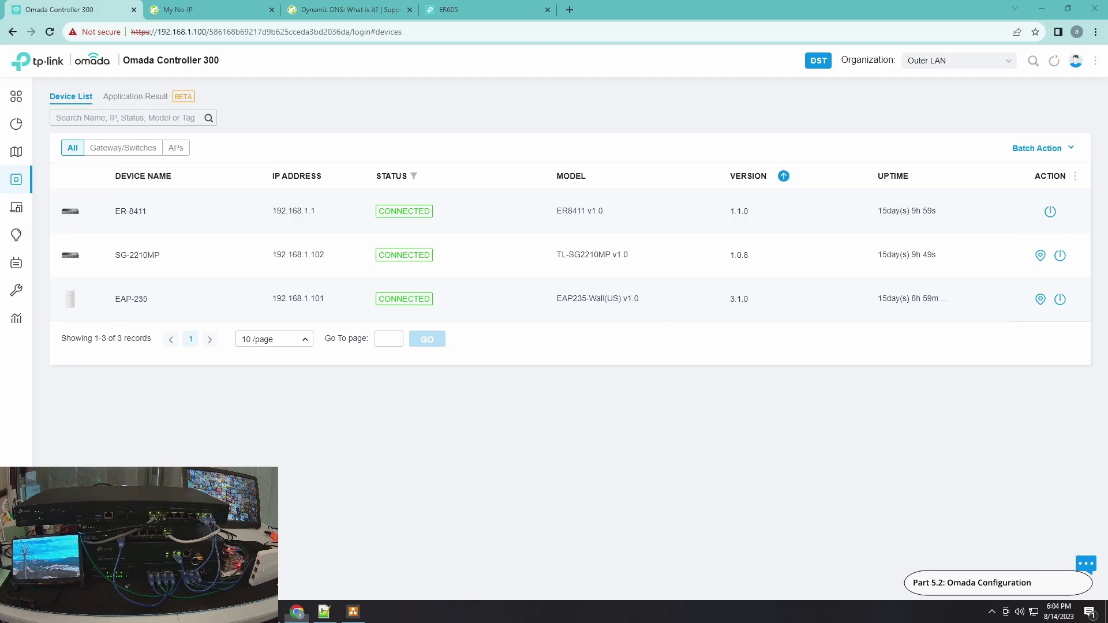
pyautogui.click(1068, 7)
pyautogui.moveTo(489, 18); pyautogui.dragTo(922, 55)
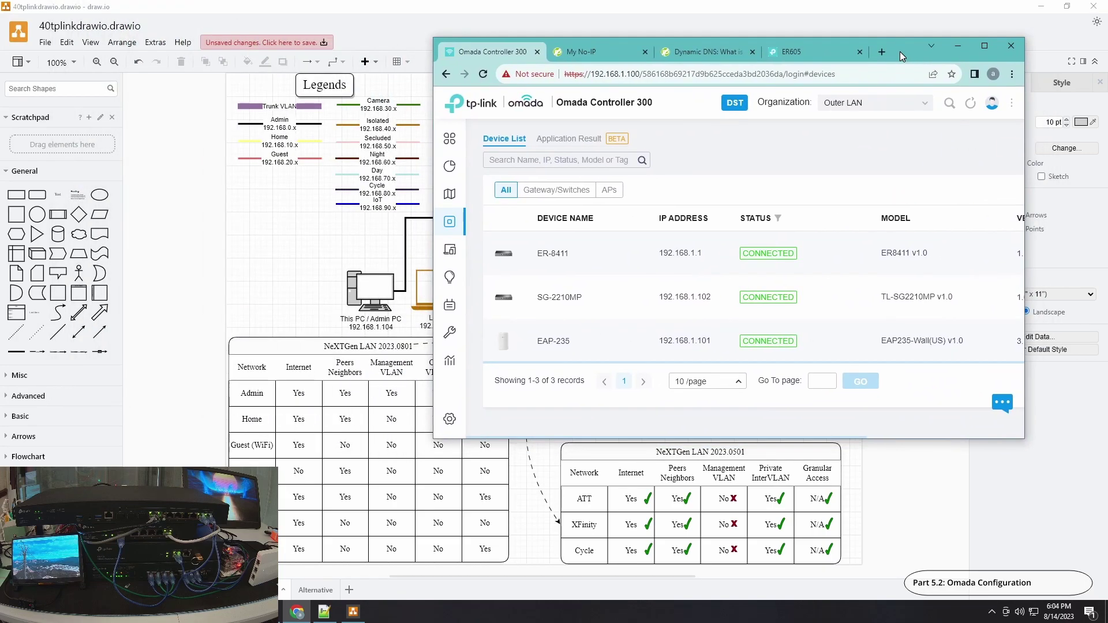
pyautogui.click(452, 417)
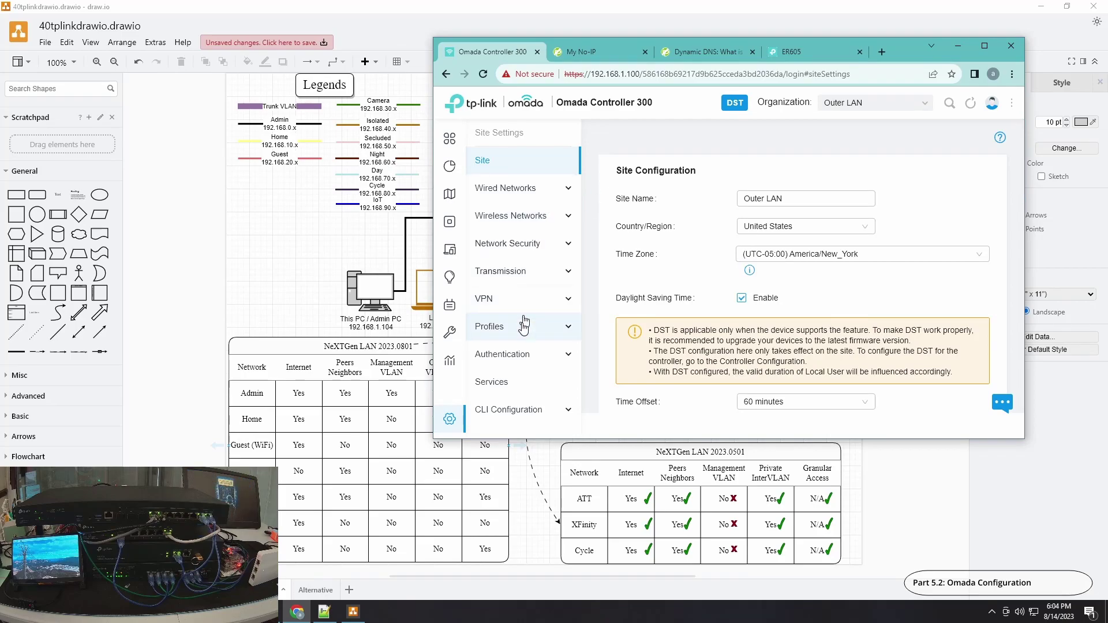
pyautogui.click(507, 384)
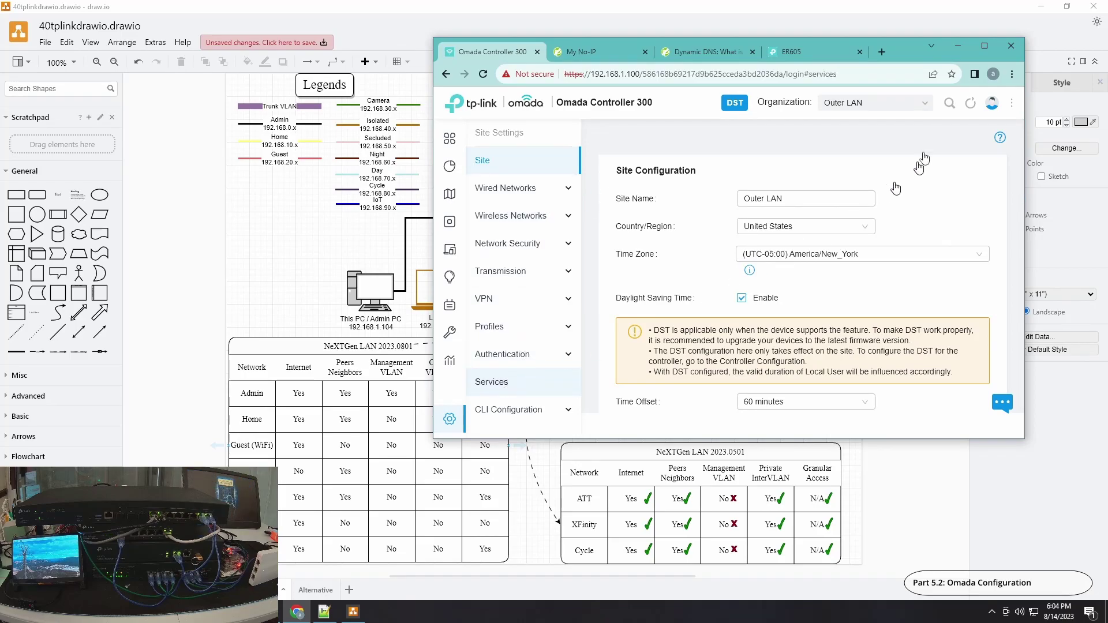
pyautogui.click(984, 48)
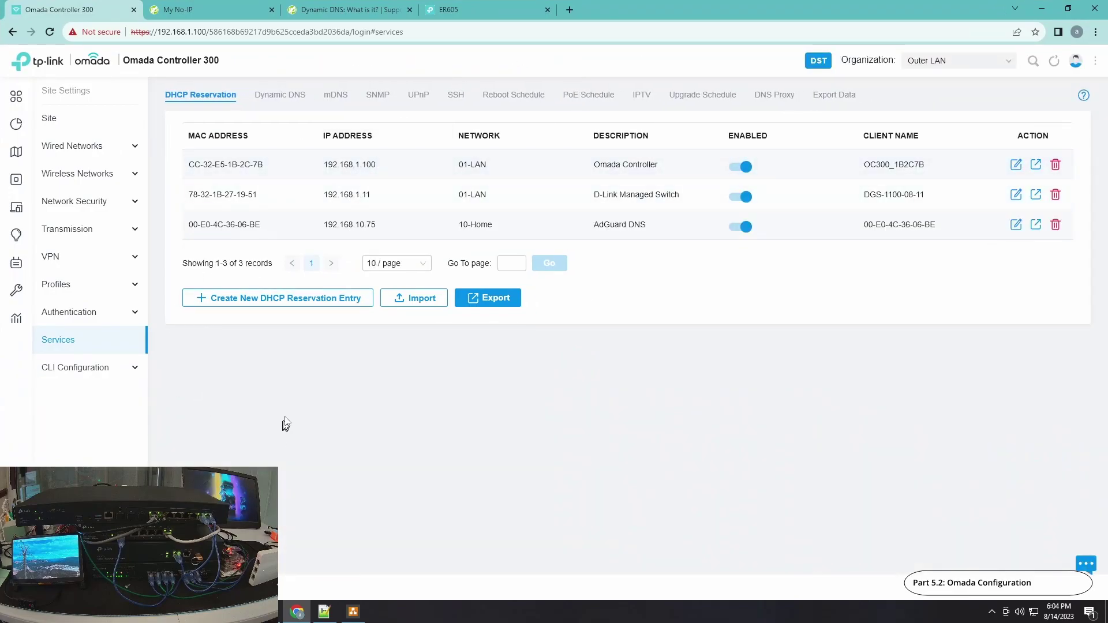
# Start a new Dynamic DNS entry using the NO-IP provider on interface WAN/LAN4
pyautogui.click(281, 97)
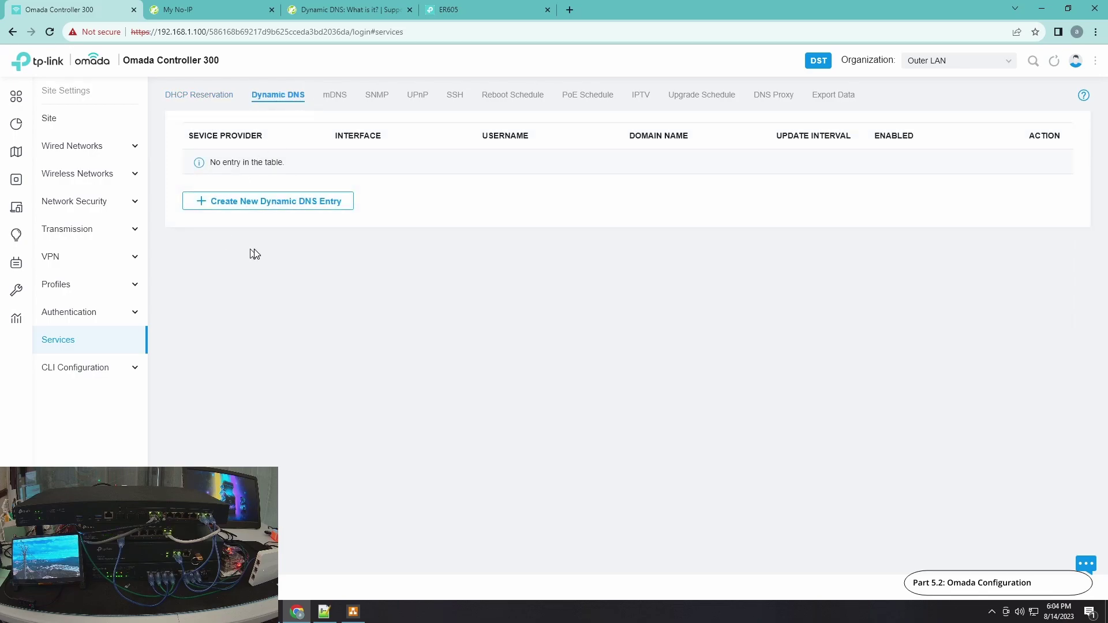
pyautogui.click(288, 206)
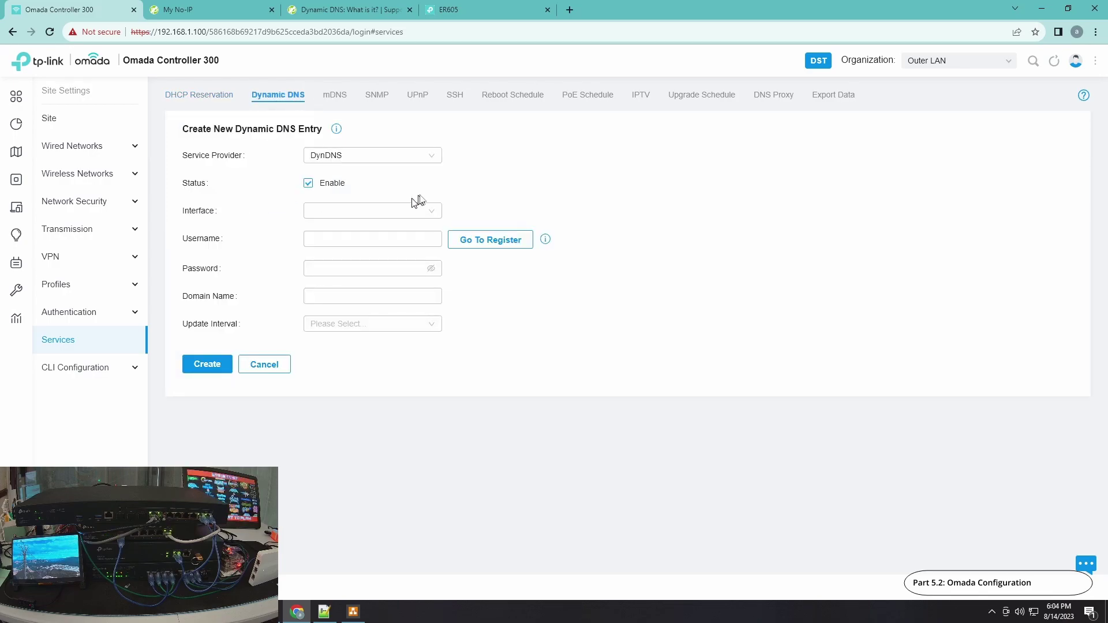
pyautogui.click(369, 159)
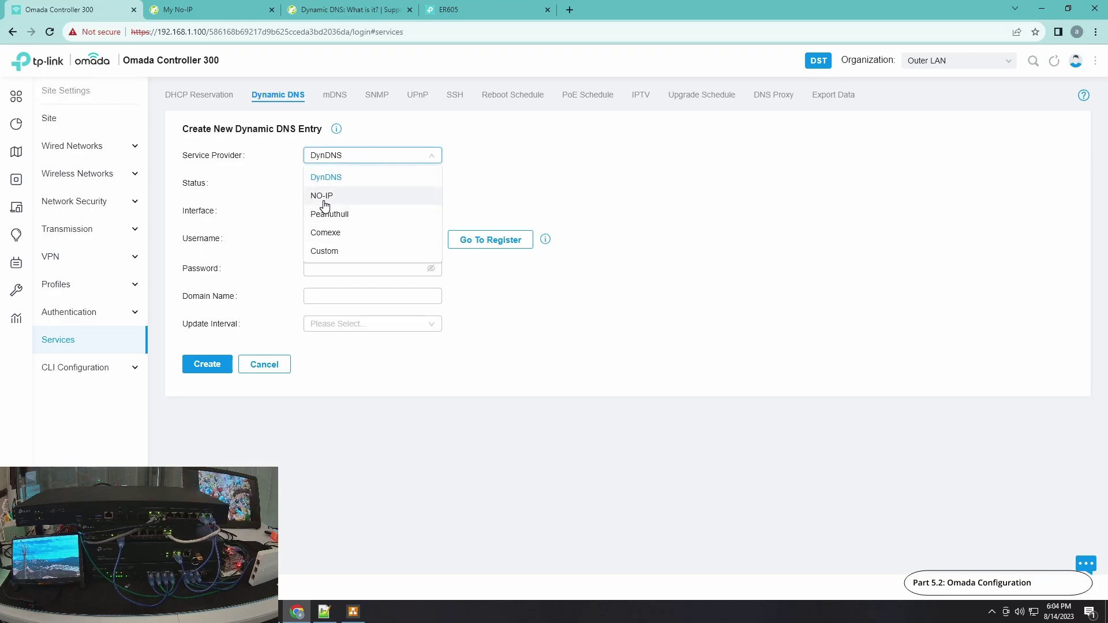
pyautogui.click(324, 196)
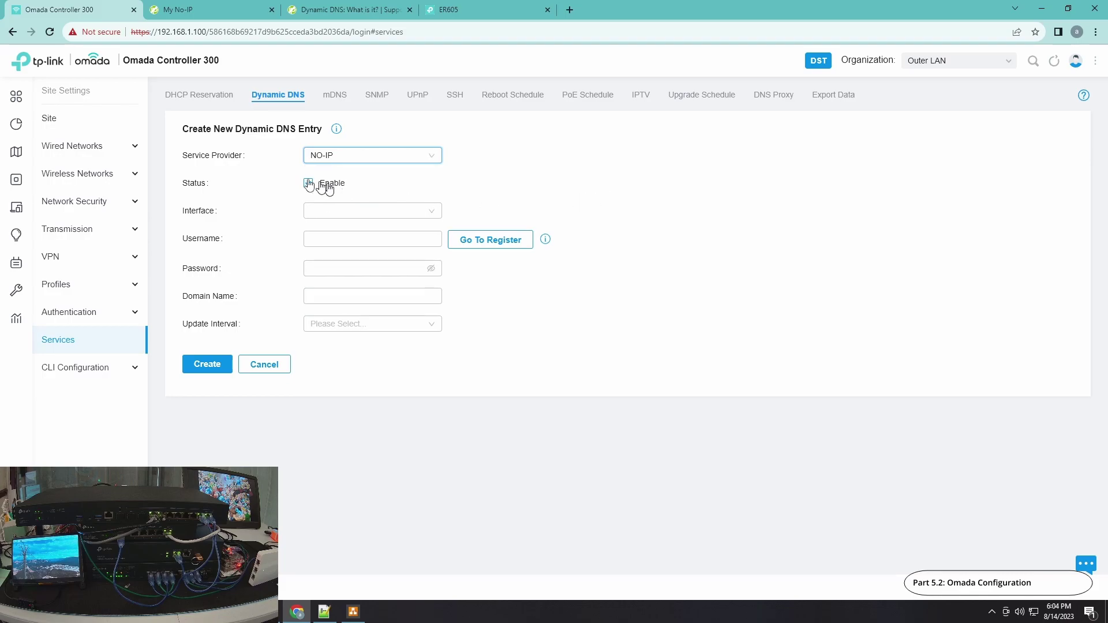
pyautogui.click(372, 216)
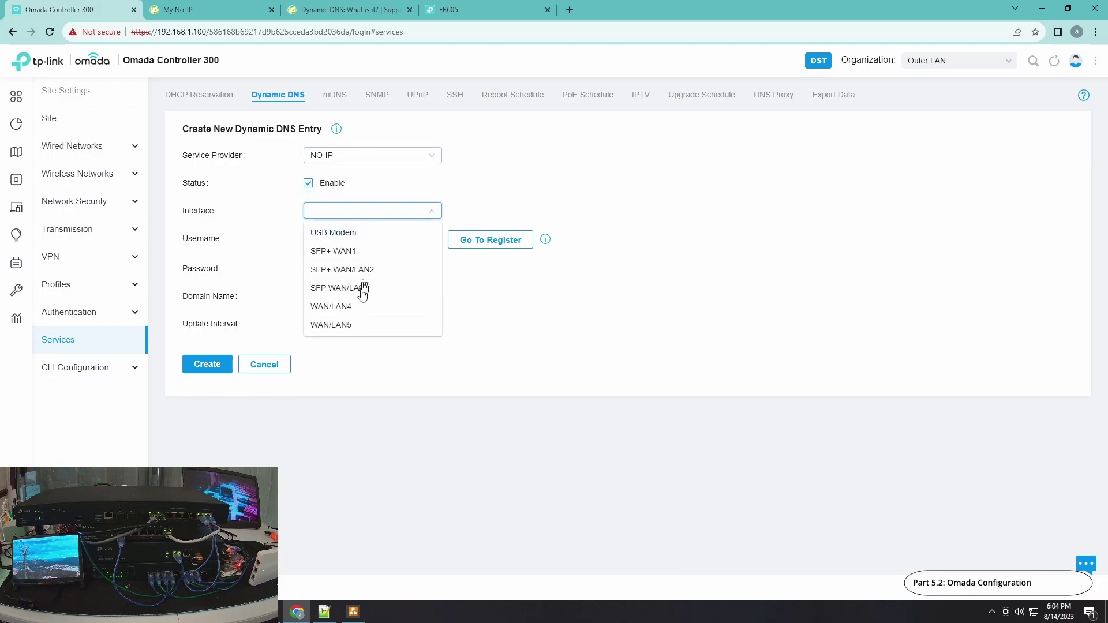
pyautogui.click(348, 311)
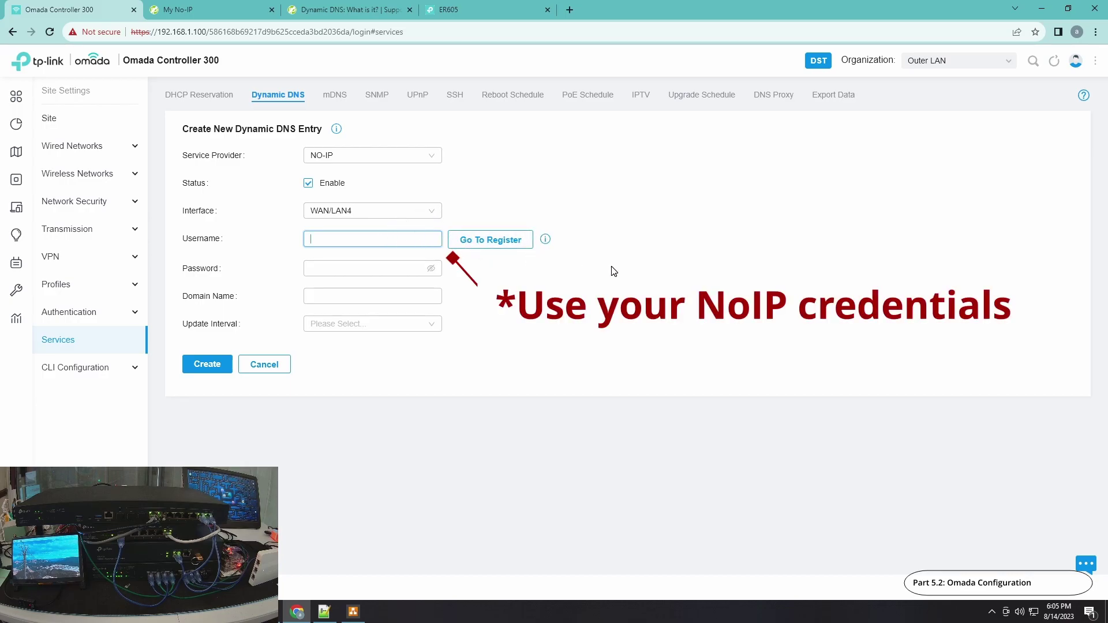
# Enter the No-IP username and password, and paste the ddns.net hostname as Domain Name
pyautogui.write('arciemaps')
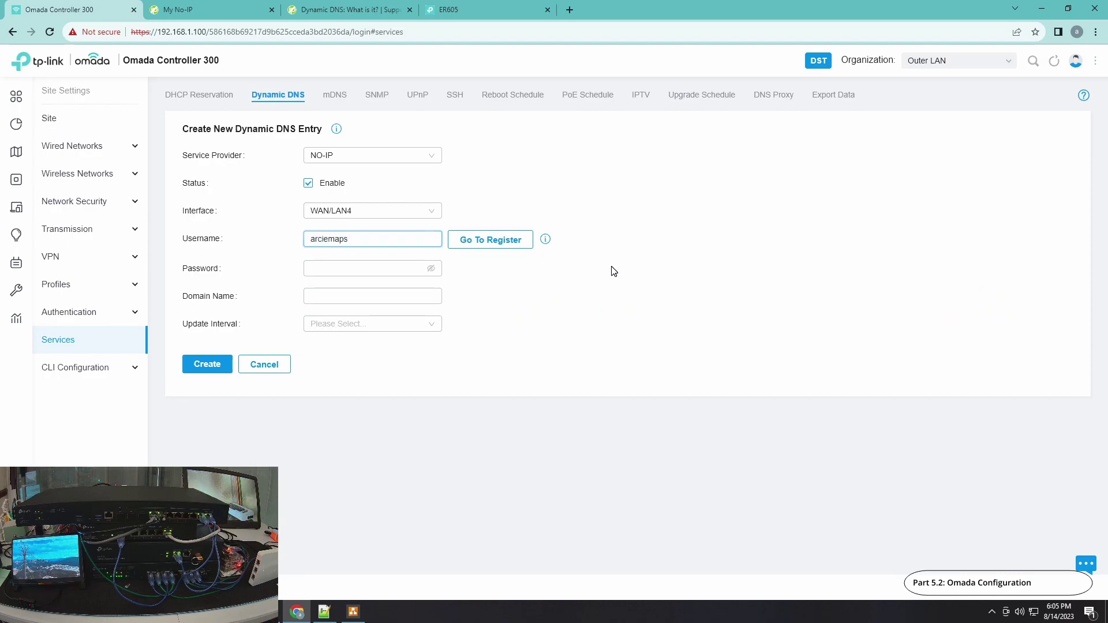
pyautogui.click(614, 271)
pyautogui.click(370, 269)
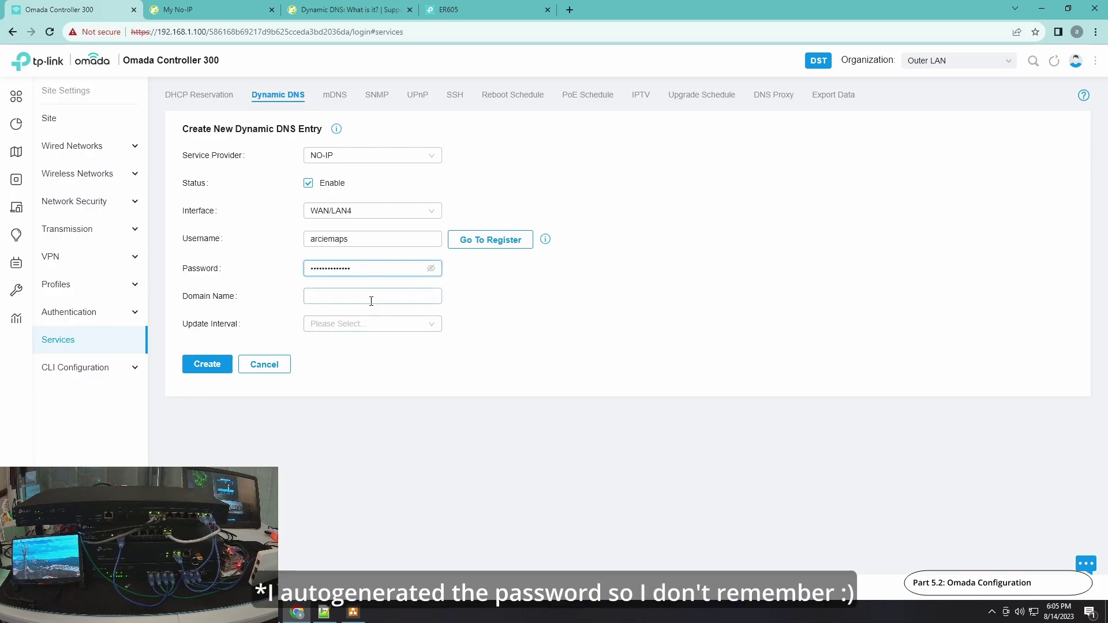
pyautogui.click(337, 295)
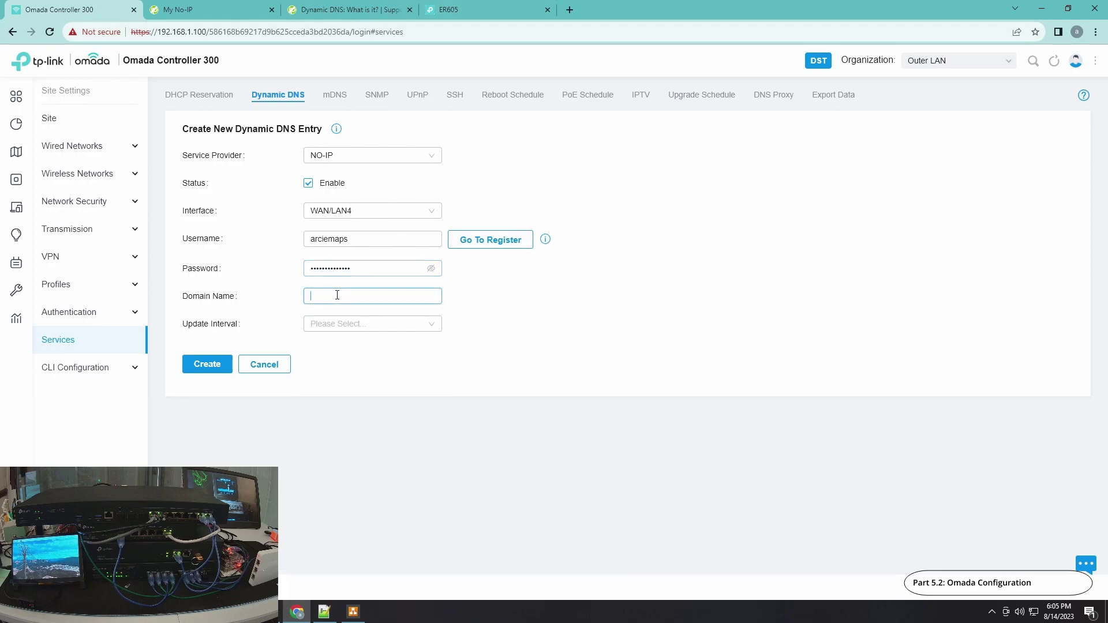
pyautogui.rightClick(338, 295)
pyautogui.click(375, 400)
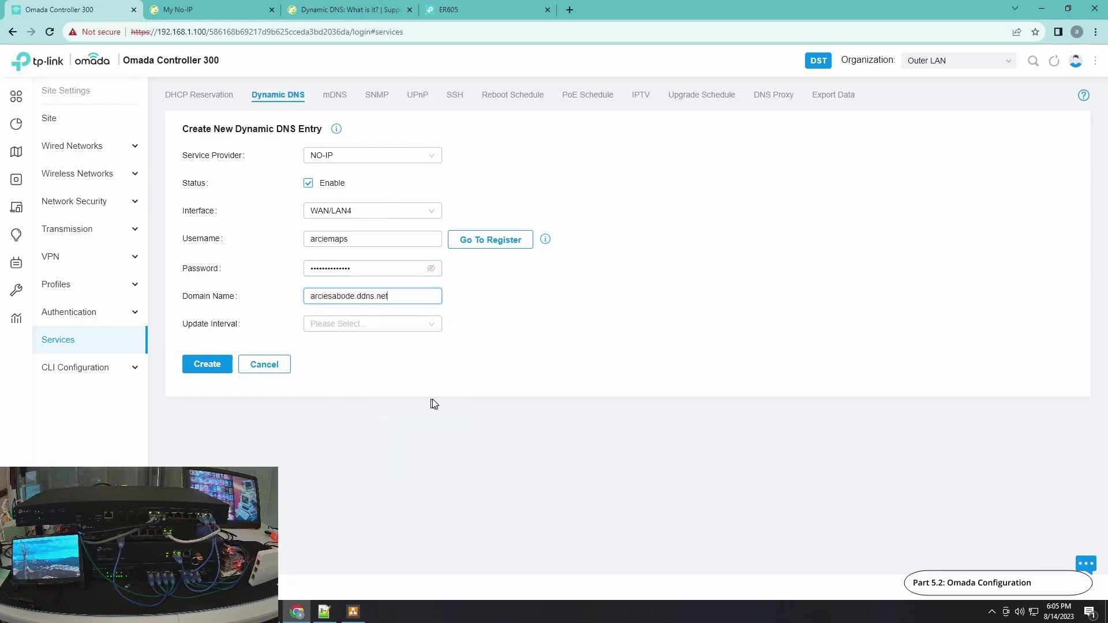
# Set the update interval to 12 hours and create the entry
pyautogui.click(363, 325)
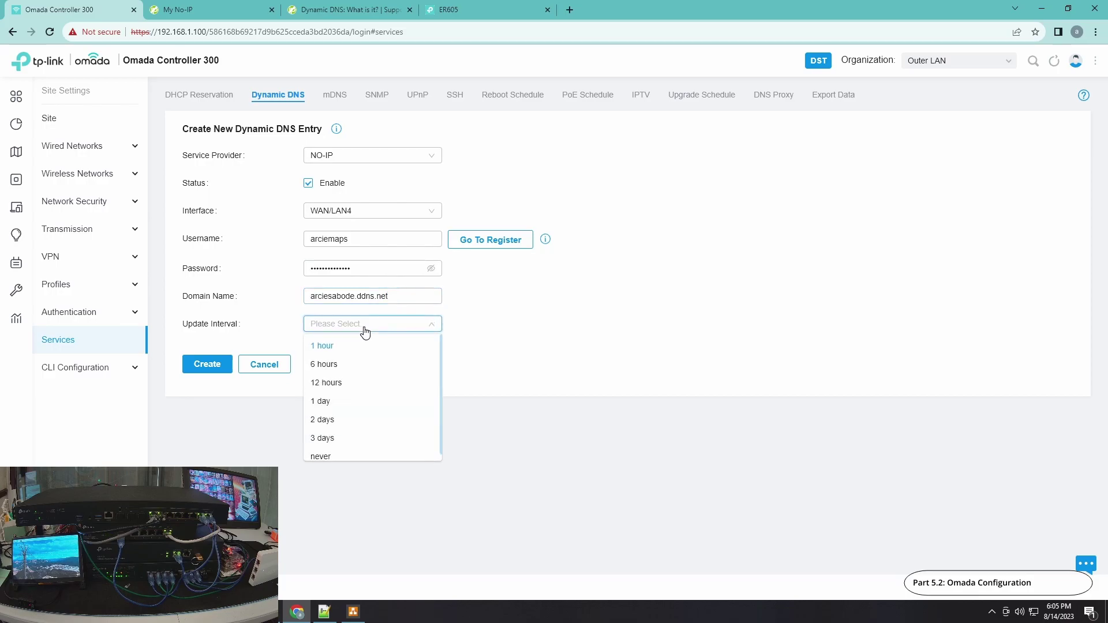
pyautogui.click(338, 385)
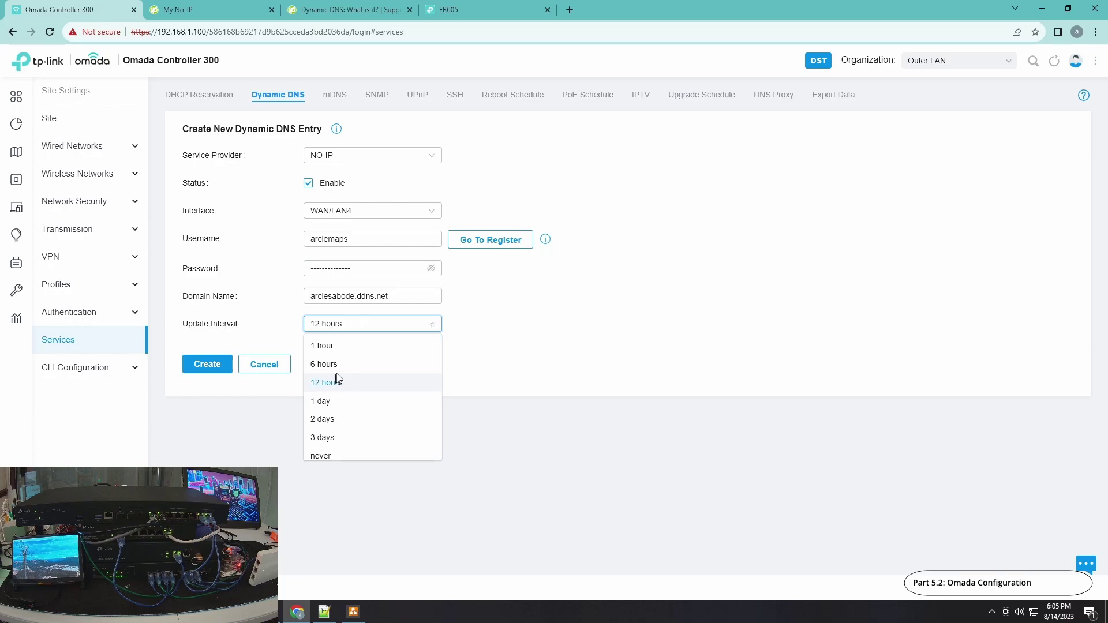
pyautogui.click(207, 366)
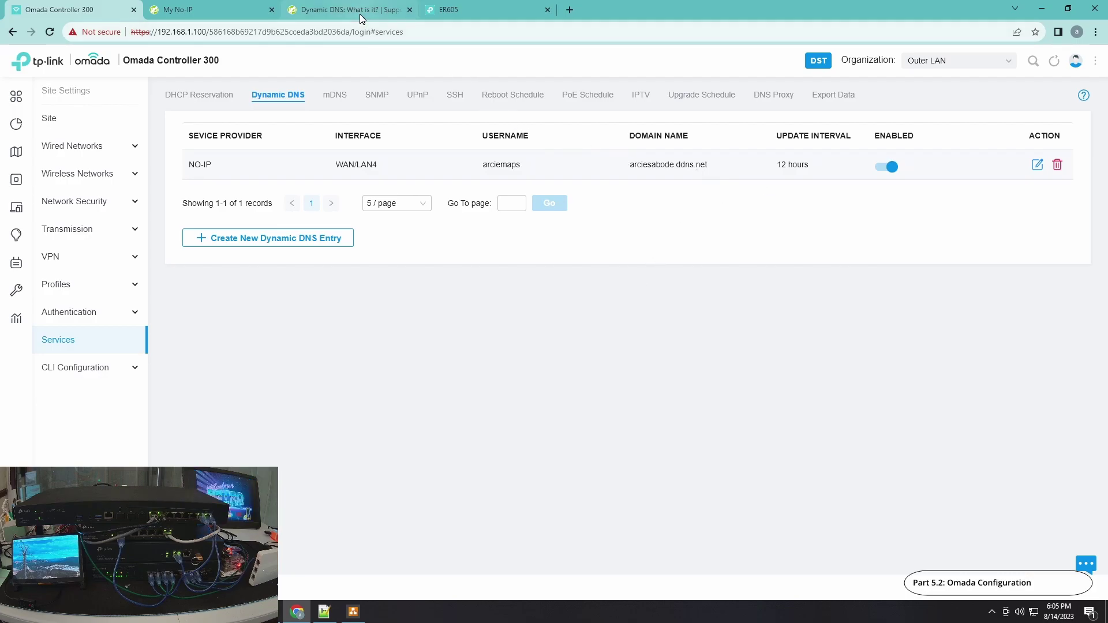
pyautogui.click(470, 10)
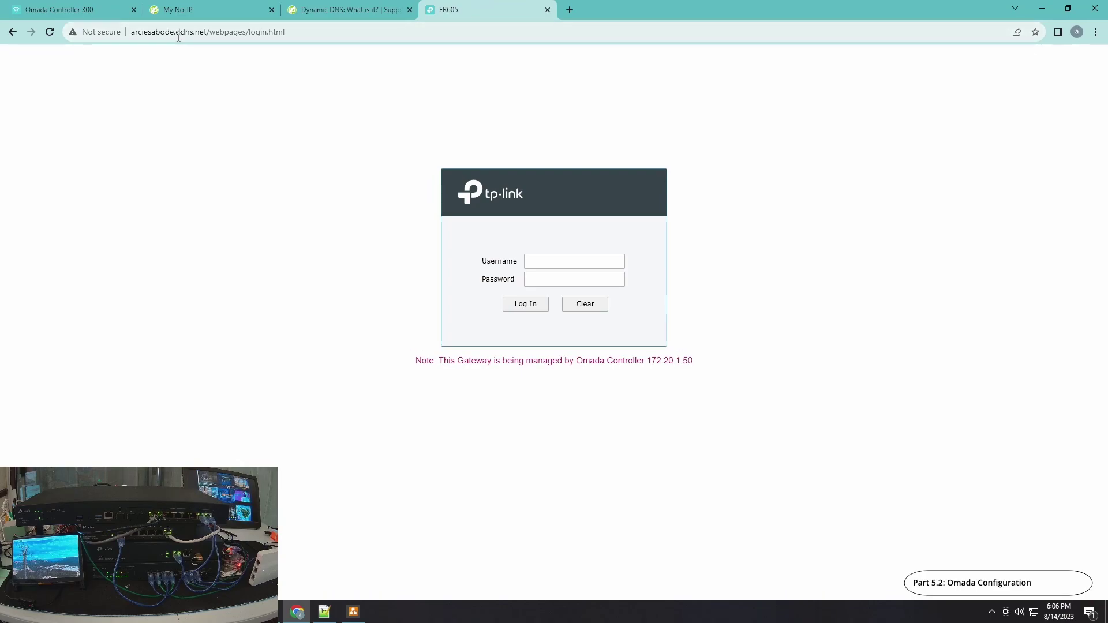
pyautogui.click(43, 8)
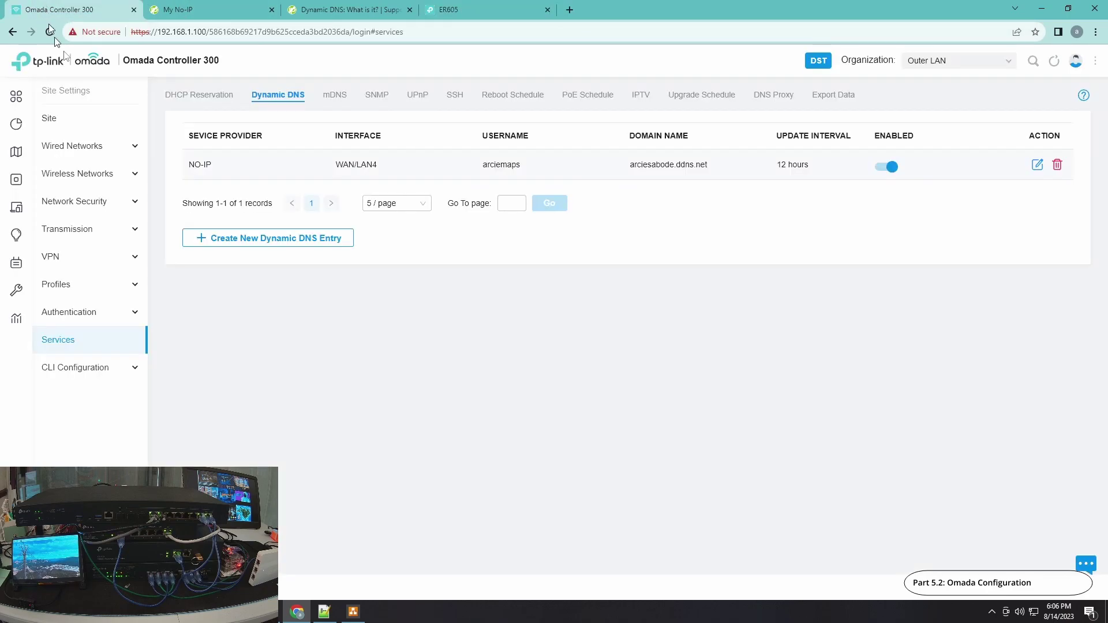